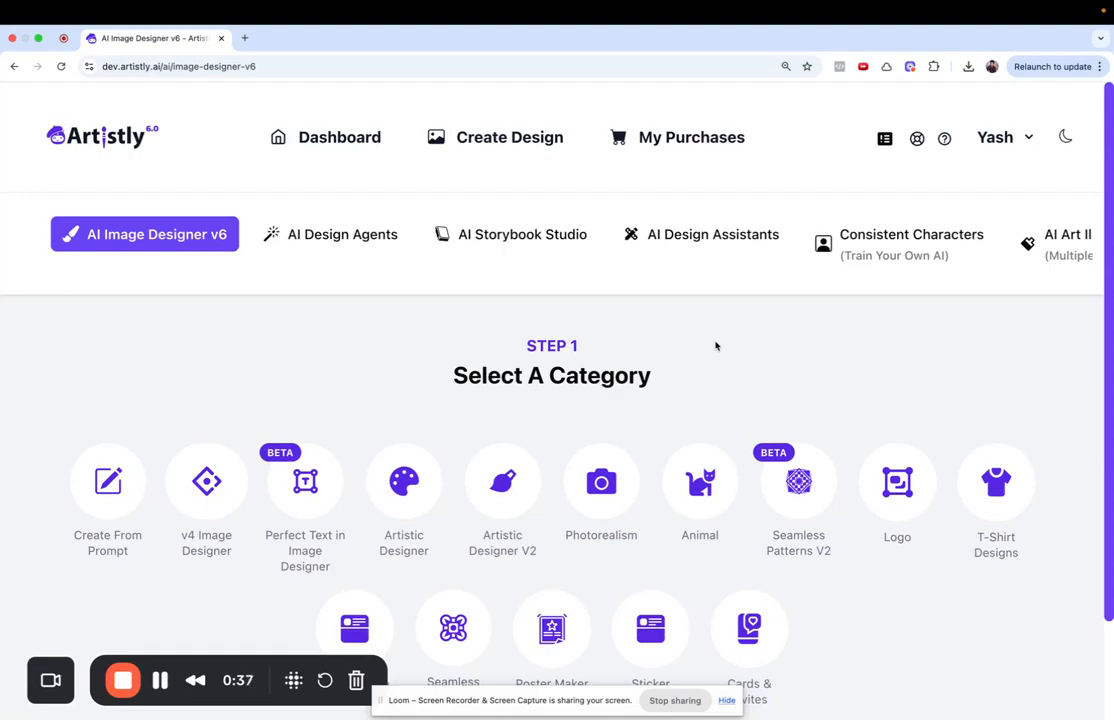
Step: Start a pet portrait with the Pet Portraits design agent and show the Uploaded folder of the media library
{"action": "left_click", "coordinate": [345, 234]}
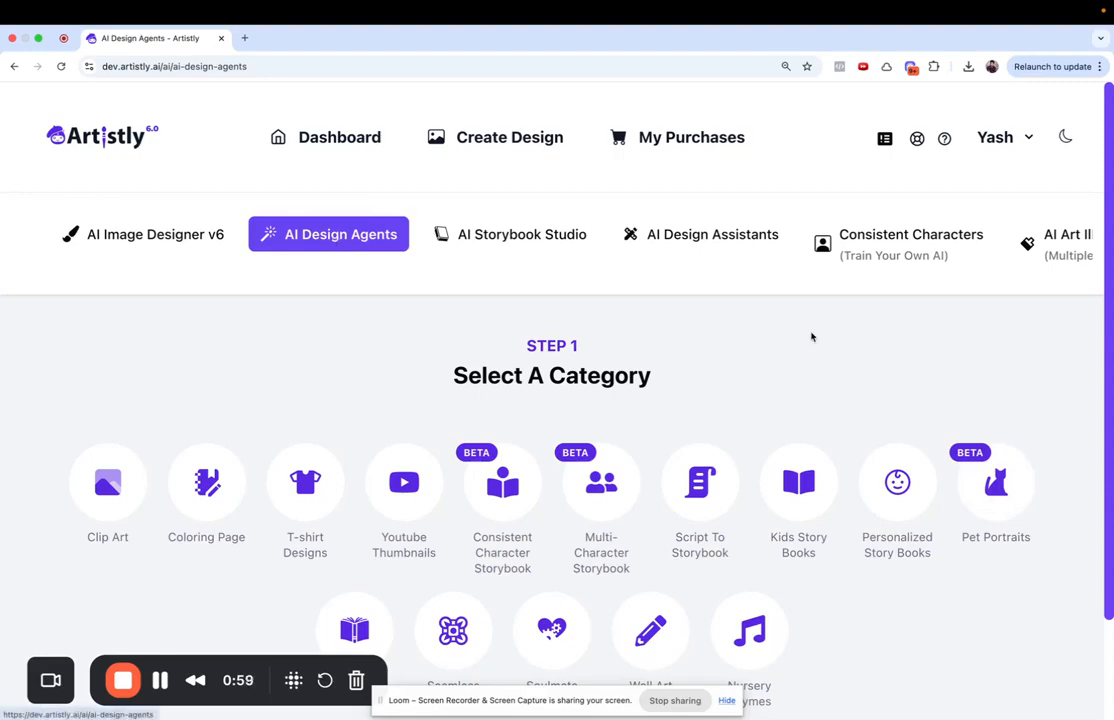
{"action": "left_click", "coordinate": [993, 482]}
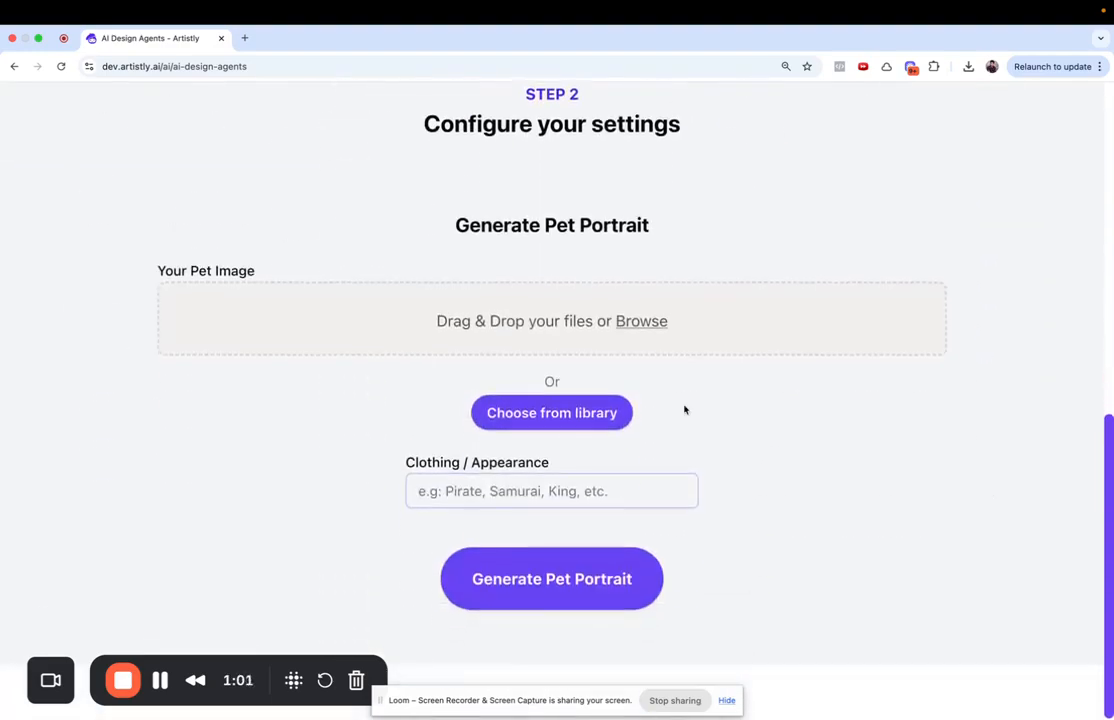
{"action": "left_click", "coordinate": [573, 409]}
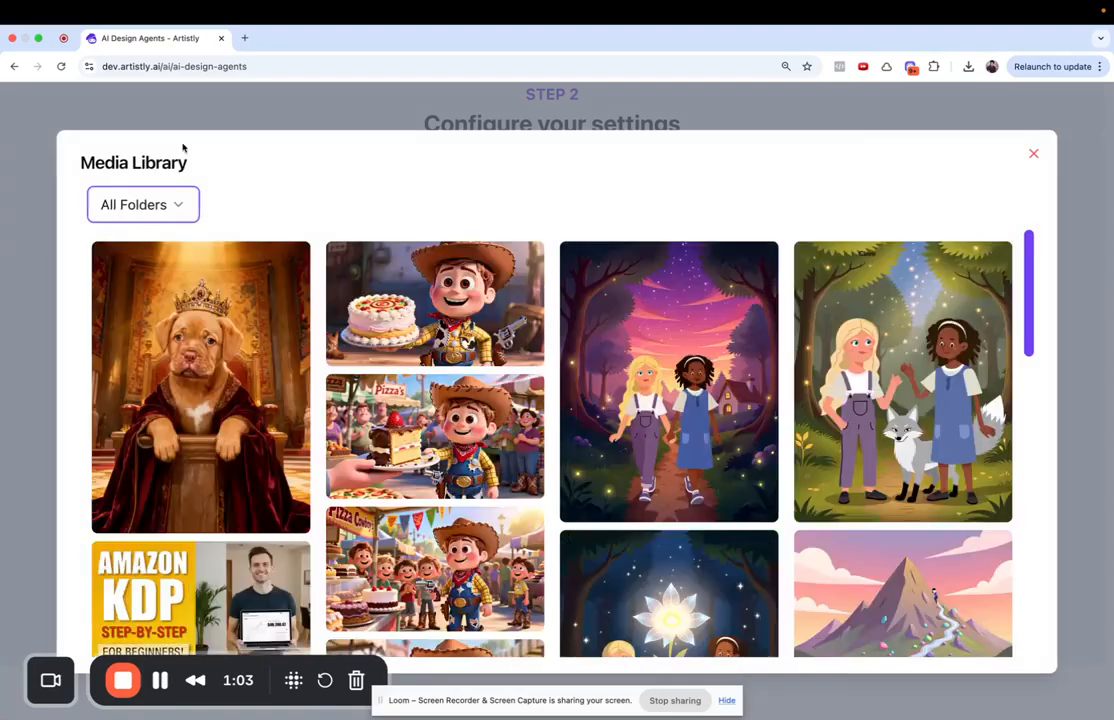
{"action": "left_click", "coordinate": [143, 204]}
{"action": "left_click", "coordinate": [129, 340]}
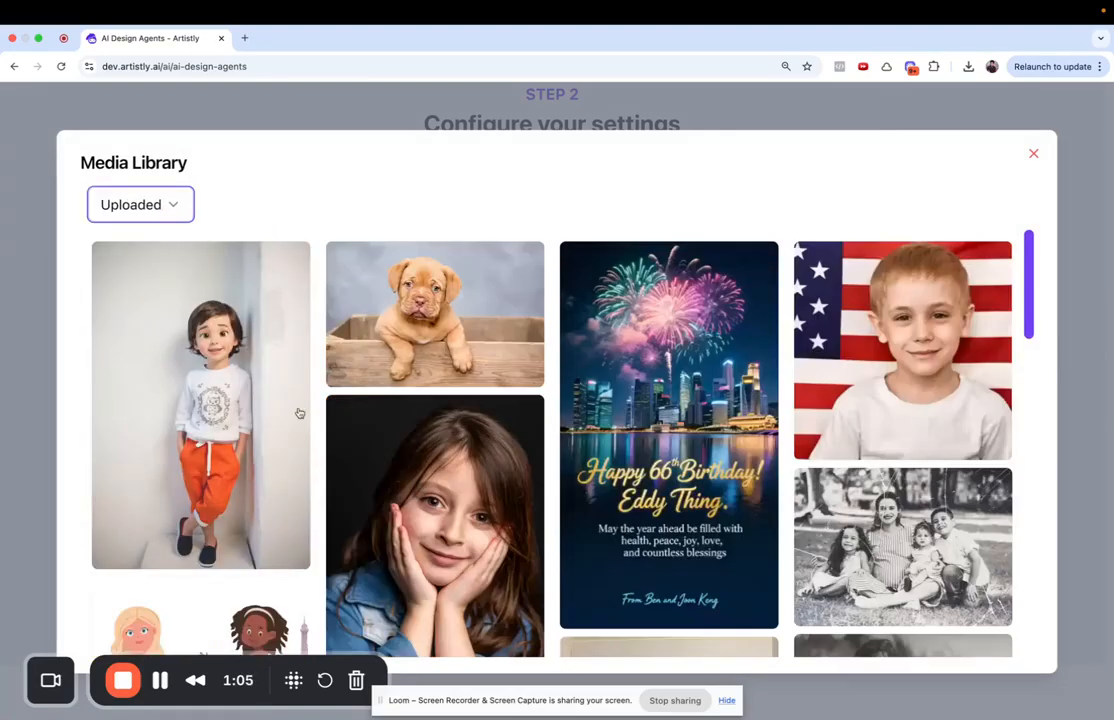
Step: Load more uploaded images and choose the photo of the white Chihuahua with the red collar as the pet image
{"action": "scroll", "coordinate": [371, 447], "scroll_direction": "down", "scroll_amount": 15}
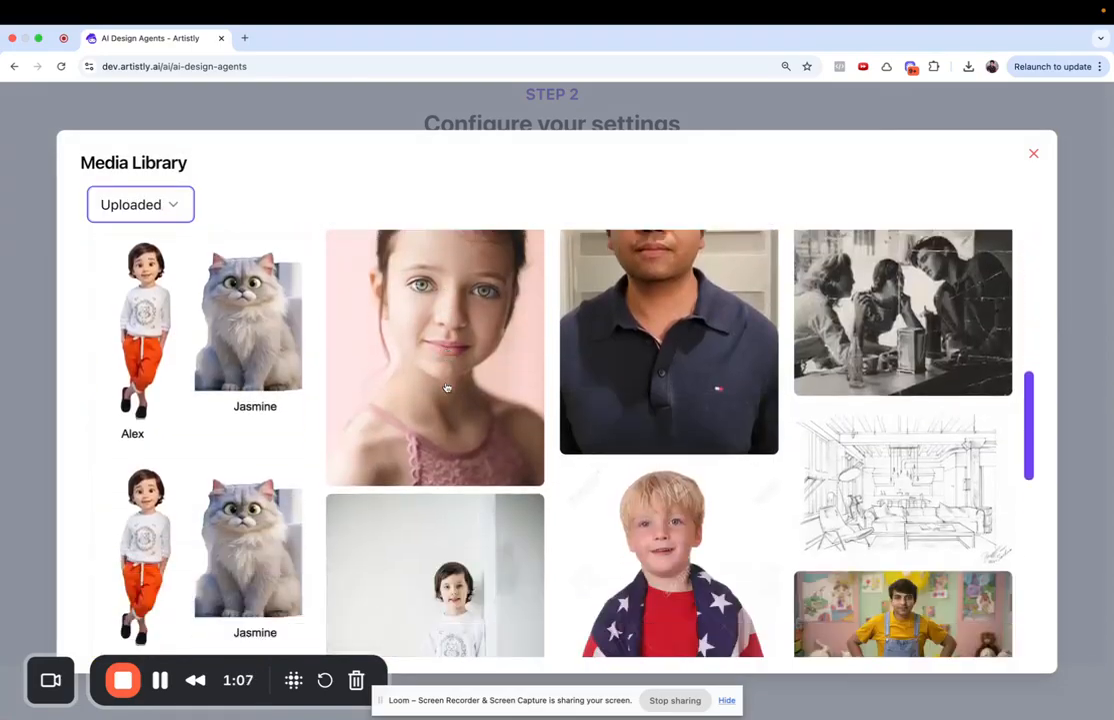
{"action": "scroll", "coordinate": [446, 388], "scroll_direction": "down", "scroll_amount": 5}
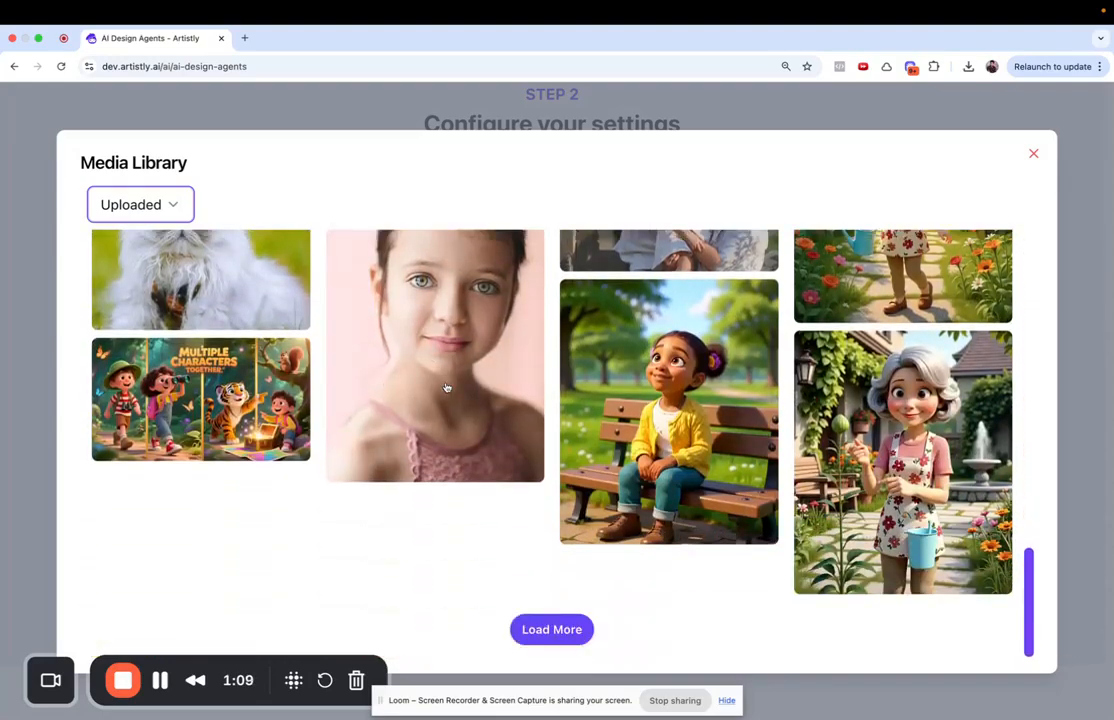
{"action": "left_click", "coordinate": [536, 636]}
{"action": "scroll", "coordinate": [464, 581], "scroll_direction": "down", "scroll_amount": 8}
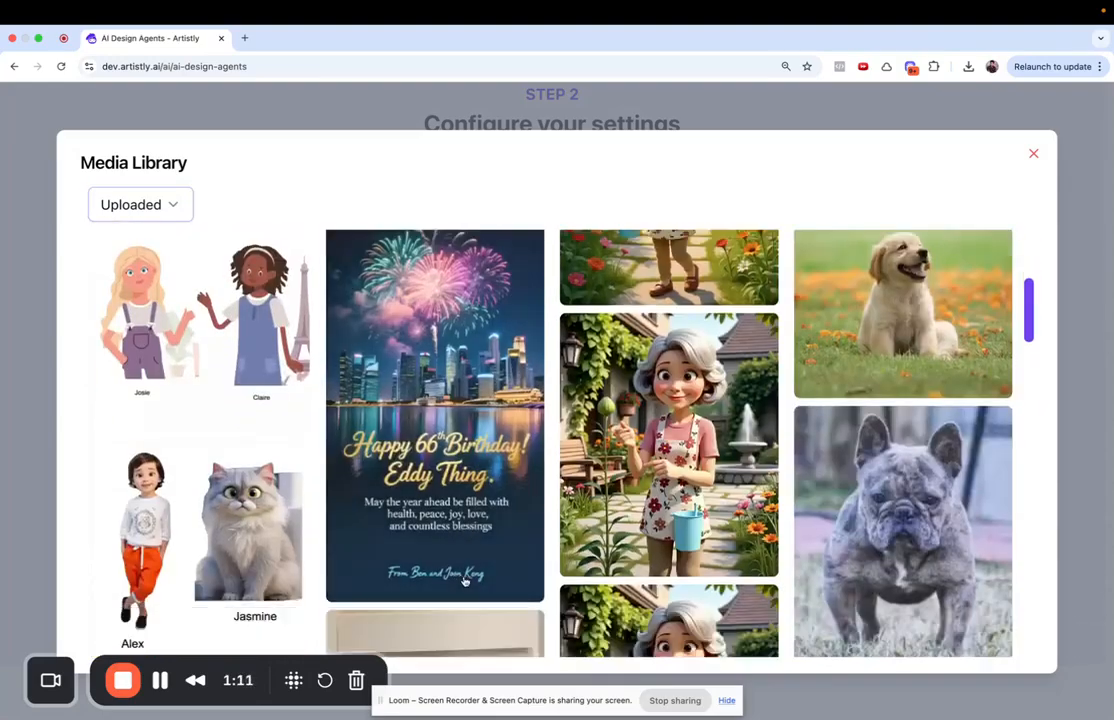
{"action": "scroll", "coordinate": [600, 560], "scroll_direction": "down", "scroll_amount": 3}
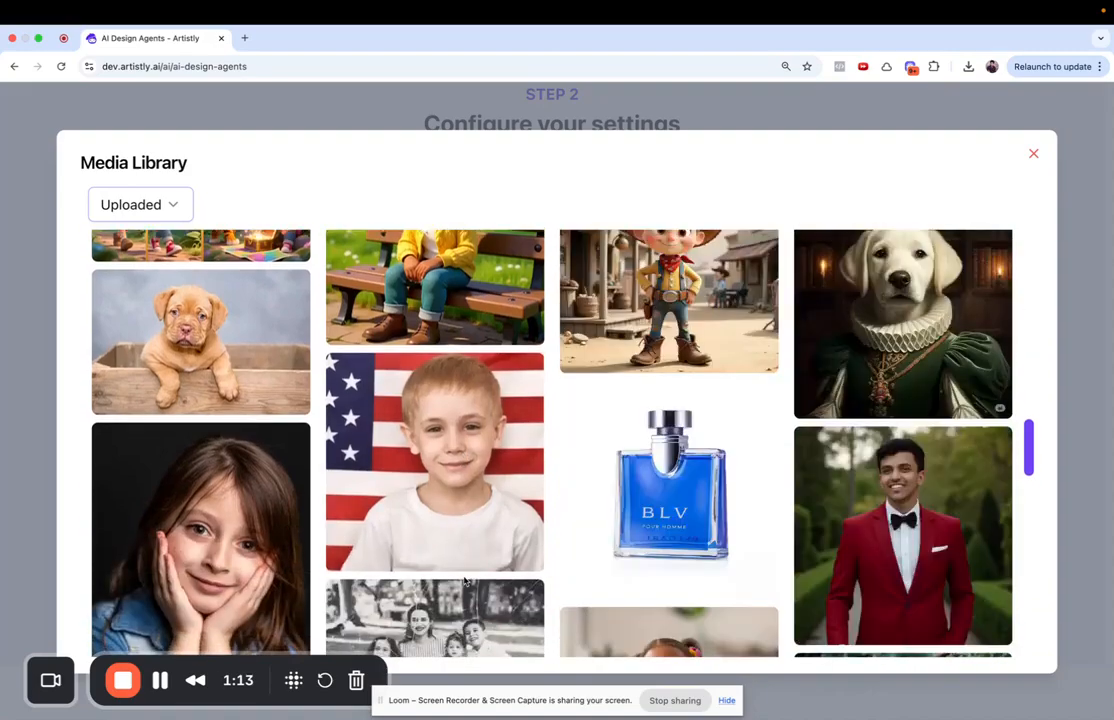
{"action": "scroll", "coordinate": [782, 554], "scroll_direction": "up", "scroll_amount": 10}
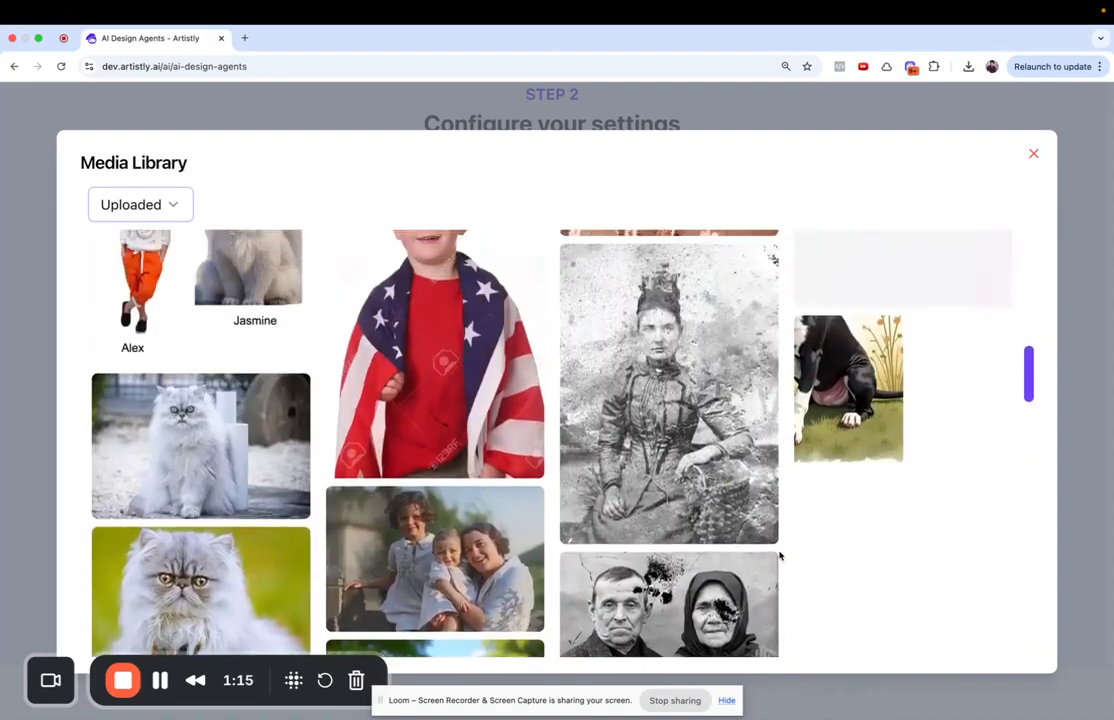
{"action": "scroll", "coordinate": [780, 555], "scroll_direction": "up", "scroll_amount": 3}
{"action": "scroll", "coordinate": [780, 555], "scroll_direction": "down", "scroll_amount": 10}
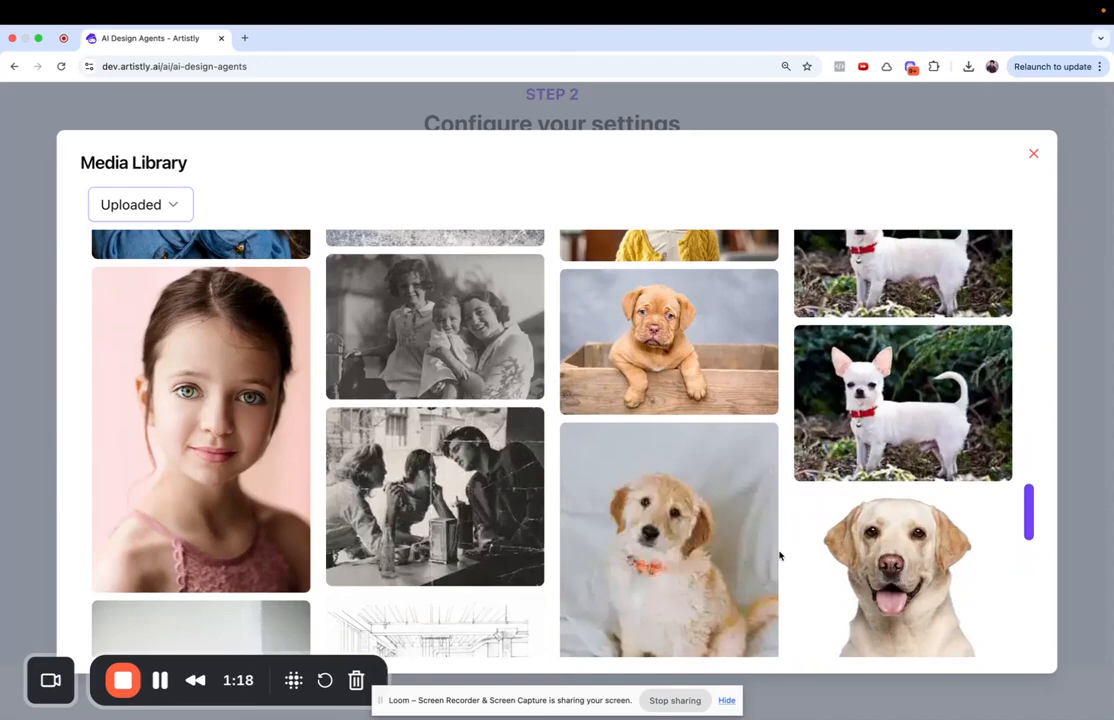
{"action": "scroll", "coordinate": [781, 545], "scroll_direction": "up", "scroll_amount": 2}
{"action": "left_click", "coordinate": [858, 467]}
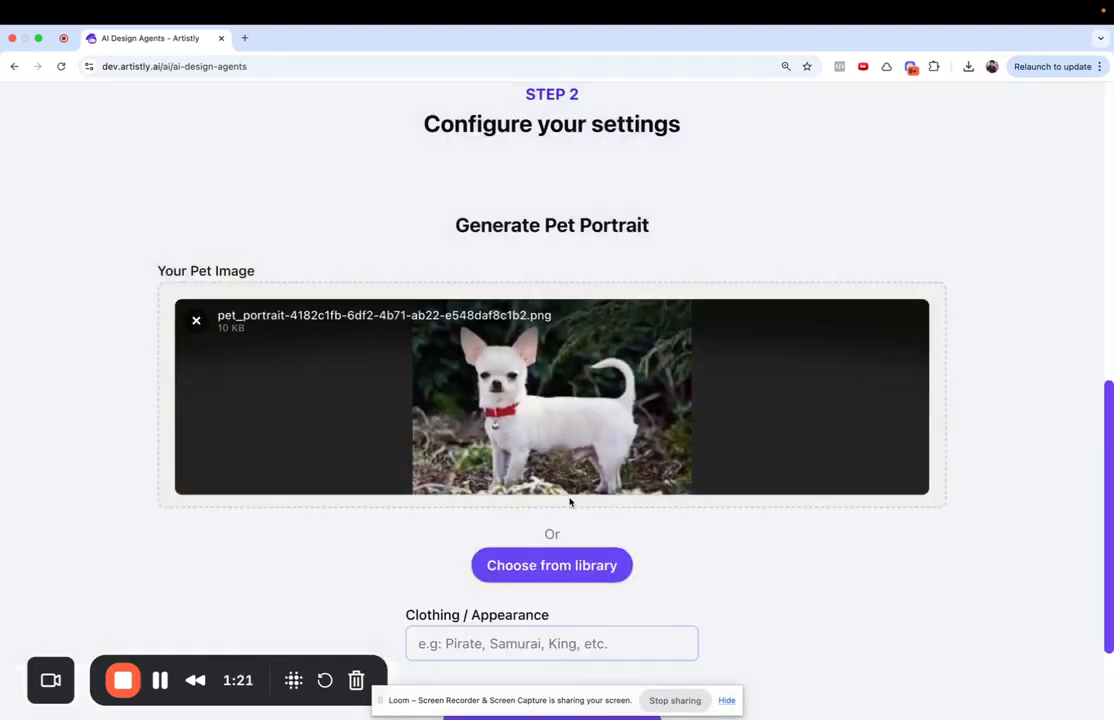
Step: Set the clothing / appearance to "pirate" and generate the Chihuahua's pet portrait
{"action": "left_click", "coordinate": [521, 642]}
{"action": "type", "text": "pirate"}
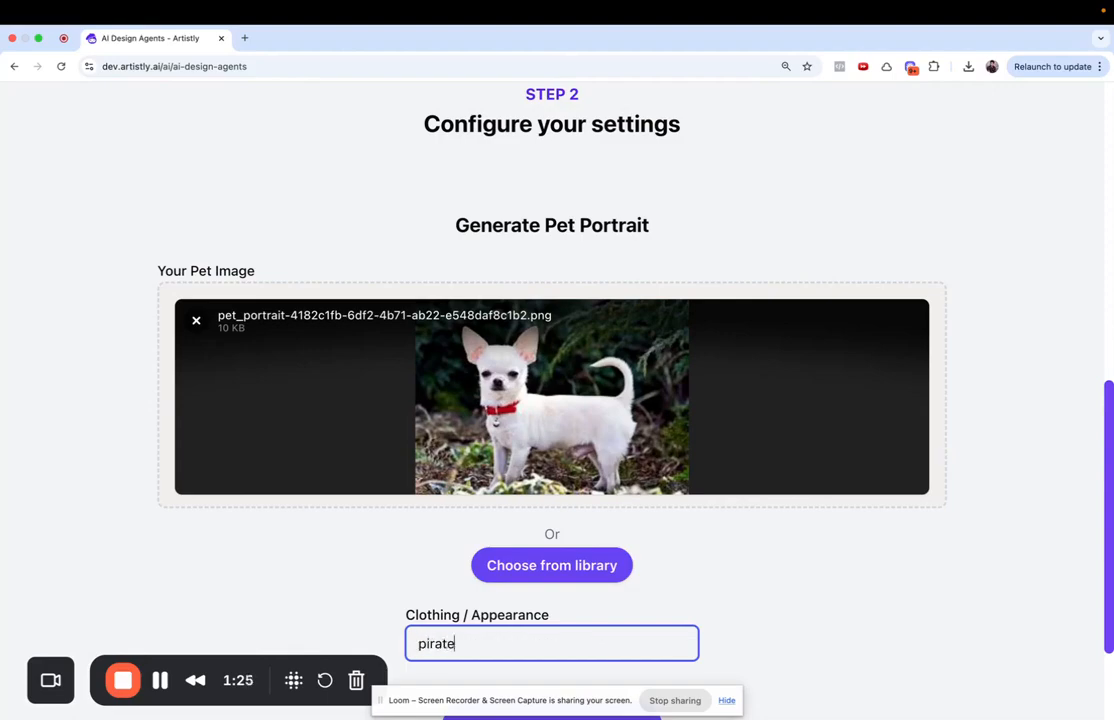
{"action": "scroll", "coordinate": [570, 517], "scroll_direction": "down", "scroll_amount": 4}
{"action": "left_click", "coordinate": [542, 589]}
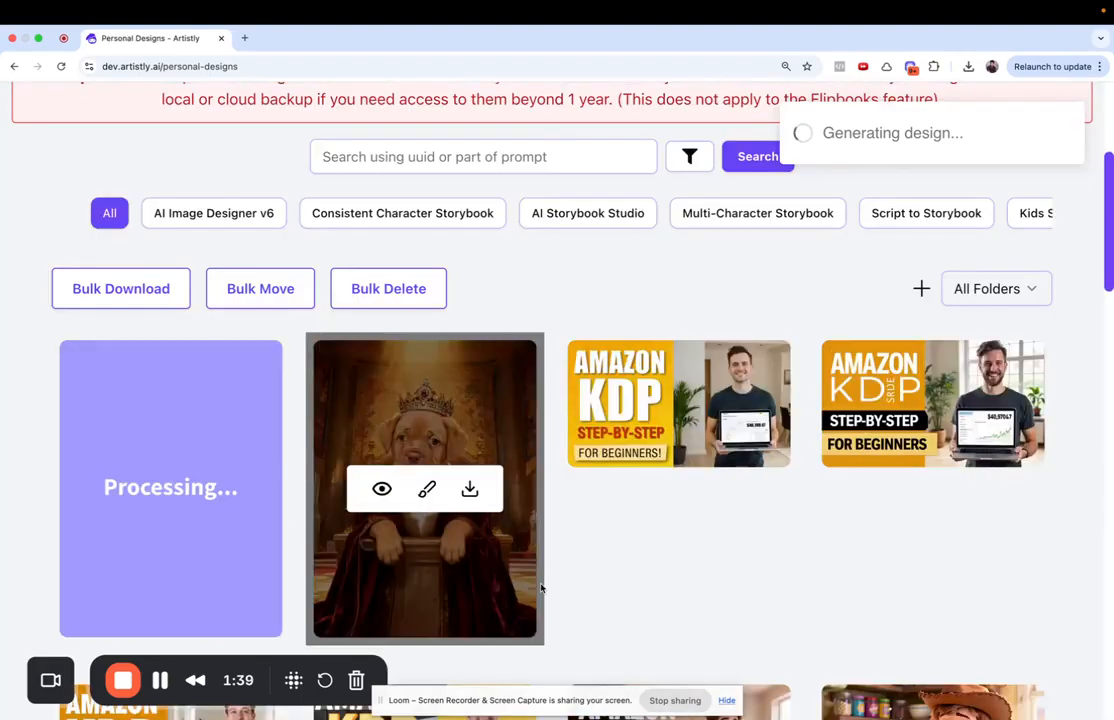
Step: View the crowned puppy portrait at full size in its own browser tab, then close its design details
{"action": "left_click", "coordinate": [335, 431]}
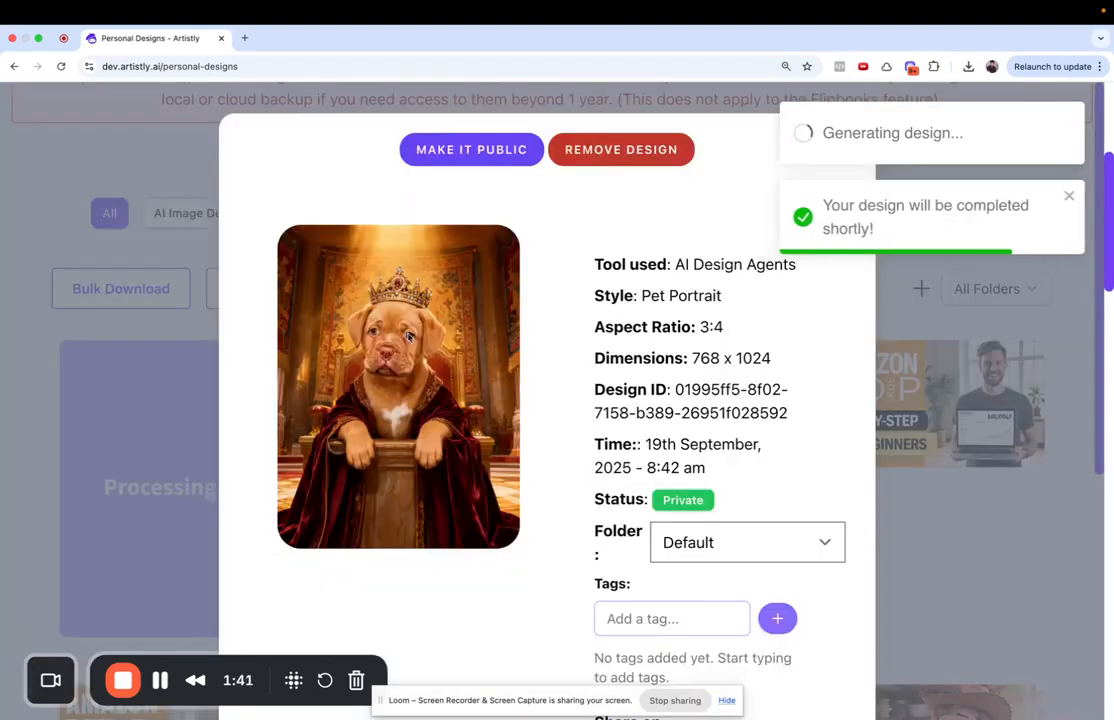
{"action": "right_click", "coordinate": [411, 340]}
{"action": "left_click", "coordinate": [413, 341]}
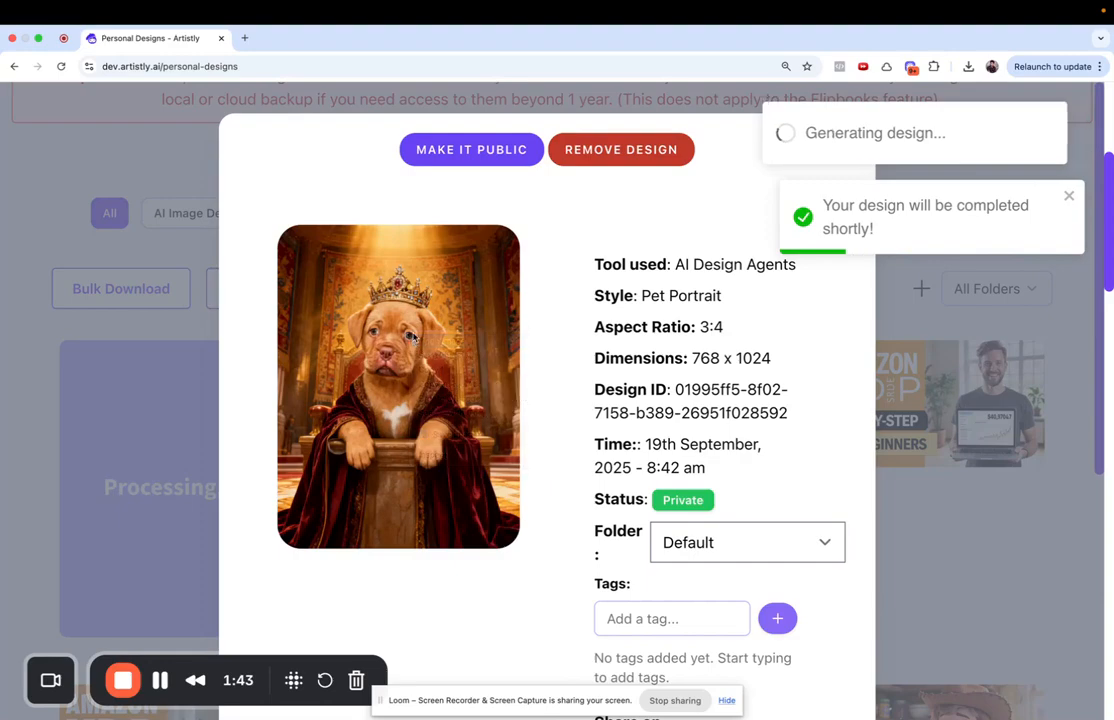
{"action": "left_click", "coordinate": [284, 40]}
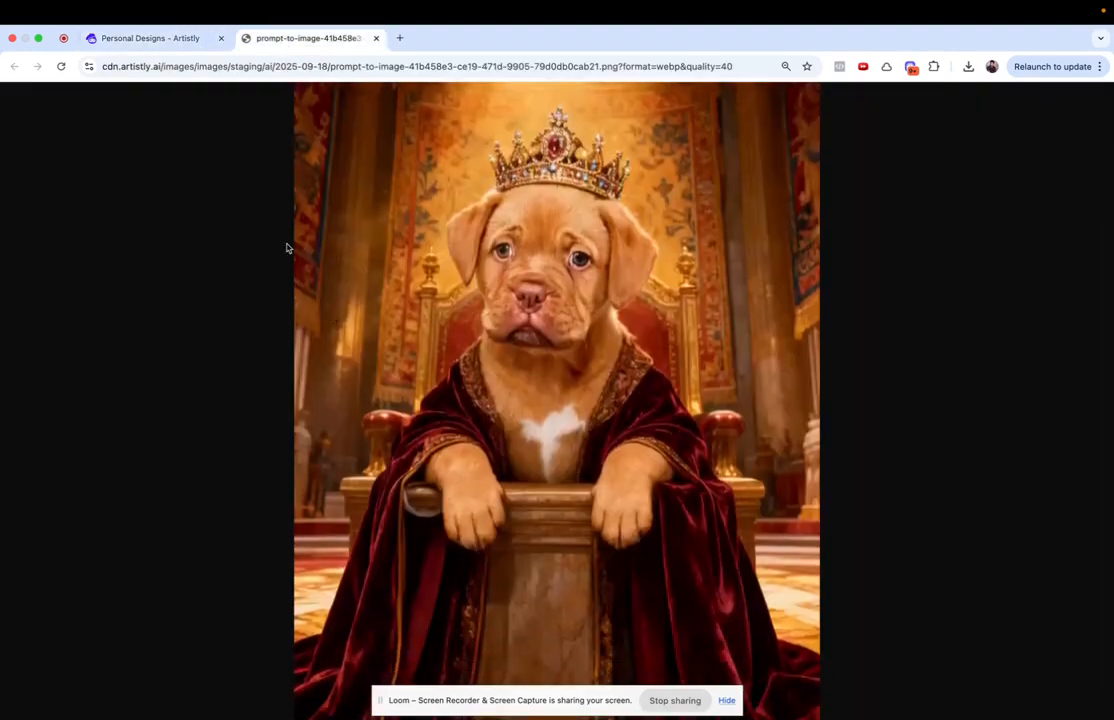
{"action": "left_click", "coordinate": [154, 39]}
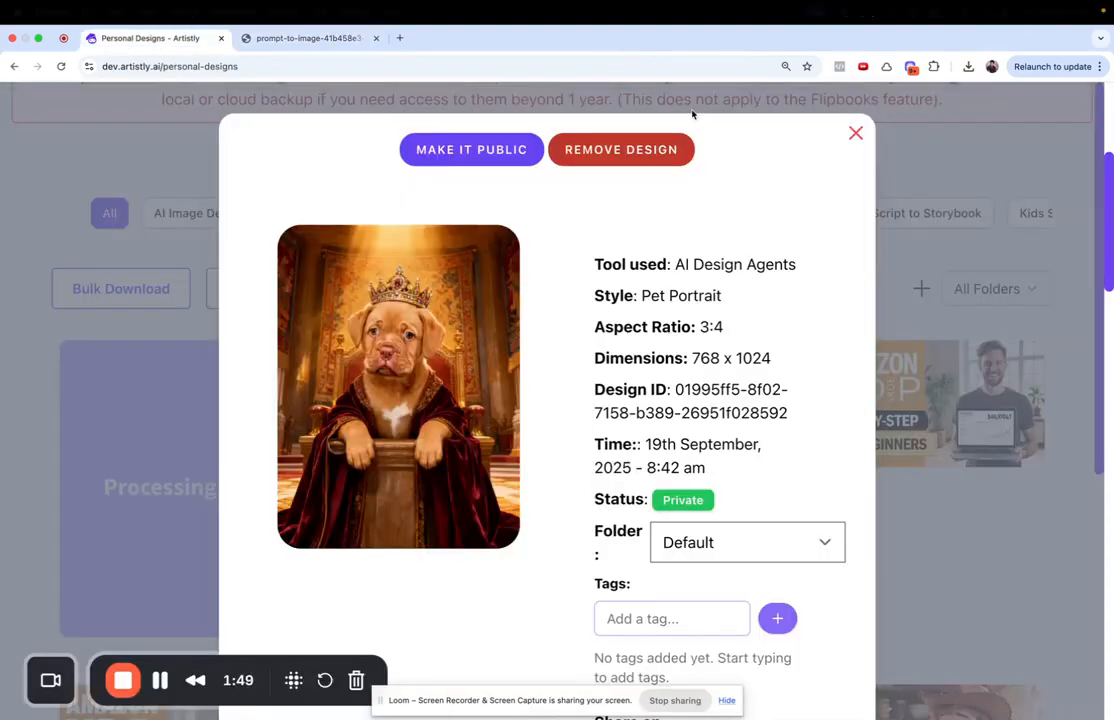
{"action": "left_click", "coordinate": [855, 132]}
Step: Start another pet portrait in AI Design Agents and filter the media library to uploaded images
{"action": "scroll", "coordinate": [329, 360], "scroll_direction": "up", "scroll_amount": 4}
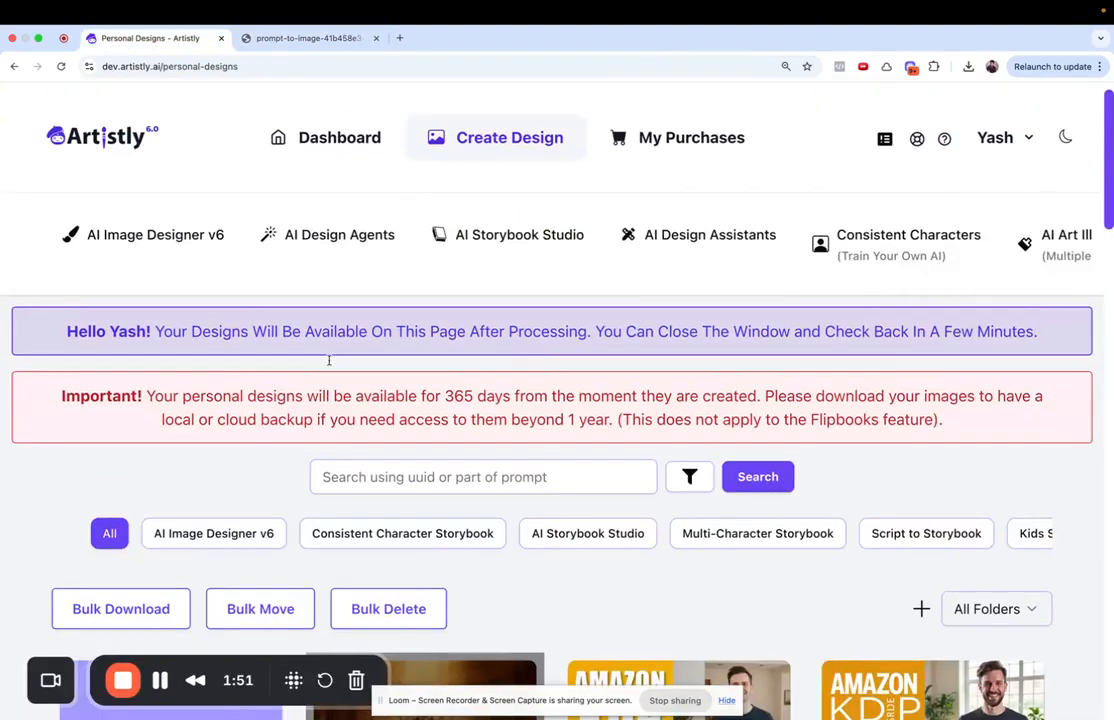
{"action": "left_click", "coordinate": [367, 237]}
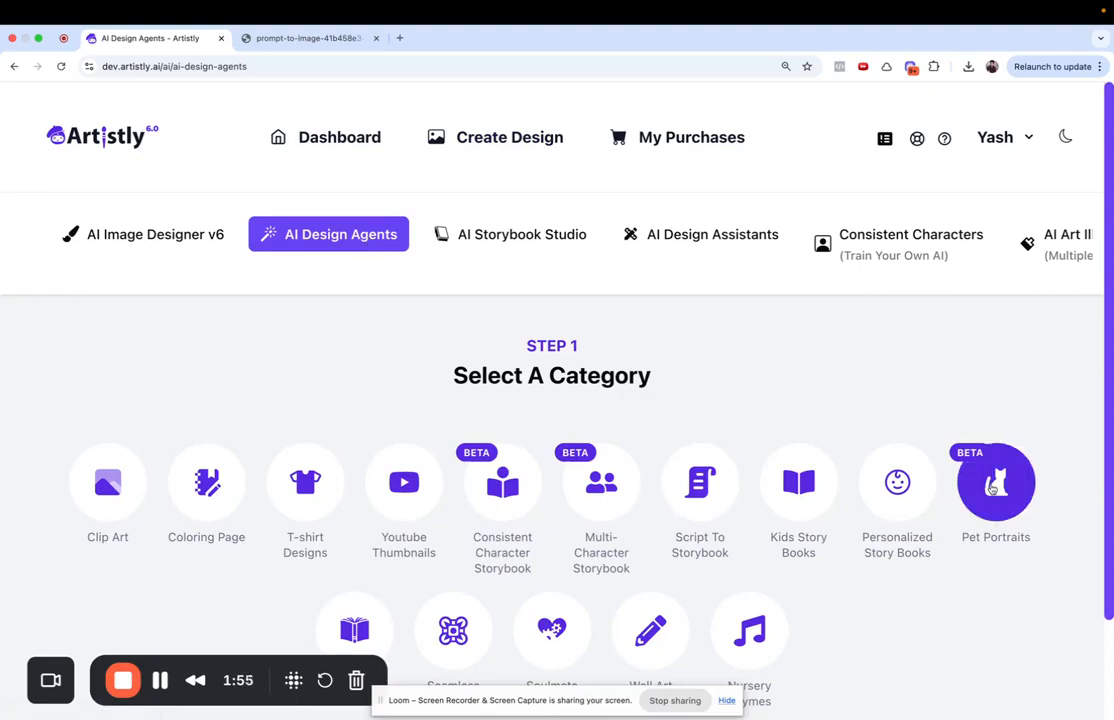
{"action": "left_click", "coordinate": [992, 487]}
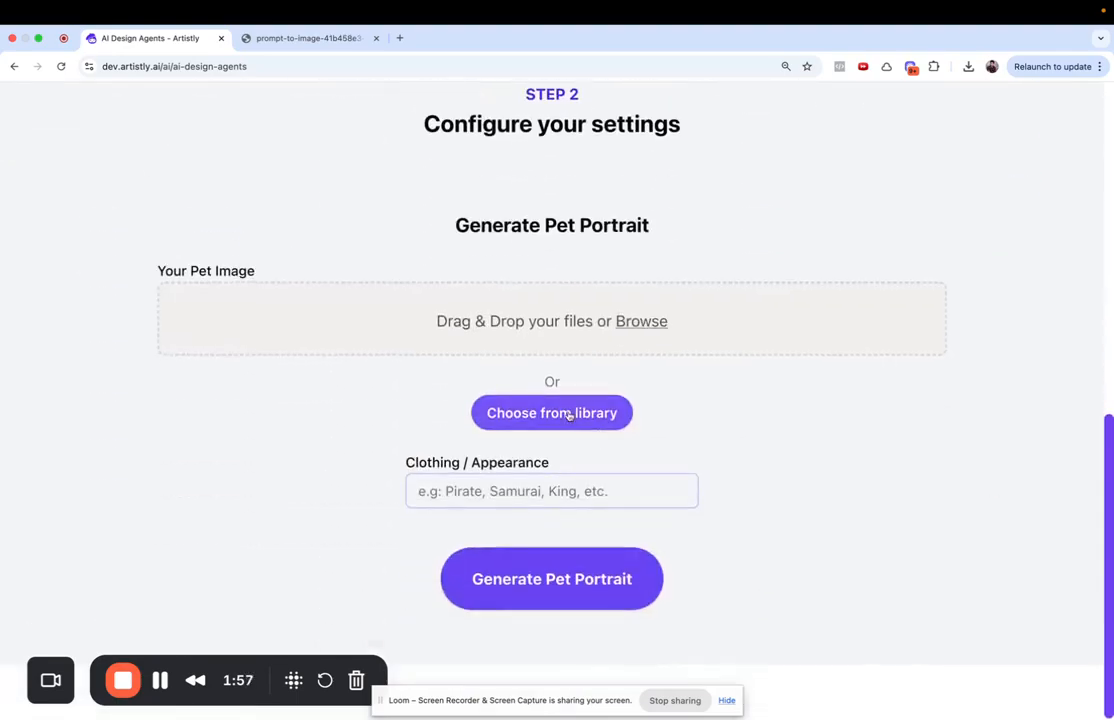
{"action": "left_click", "coordinate": [569, 413]}
{"action": "left_click", "coordinate": [174, 214]}
{"action": "left_click", "coordinate": [140, 306]}
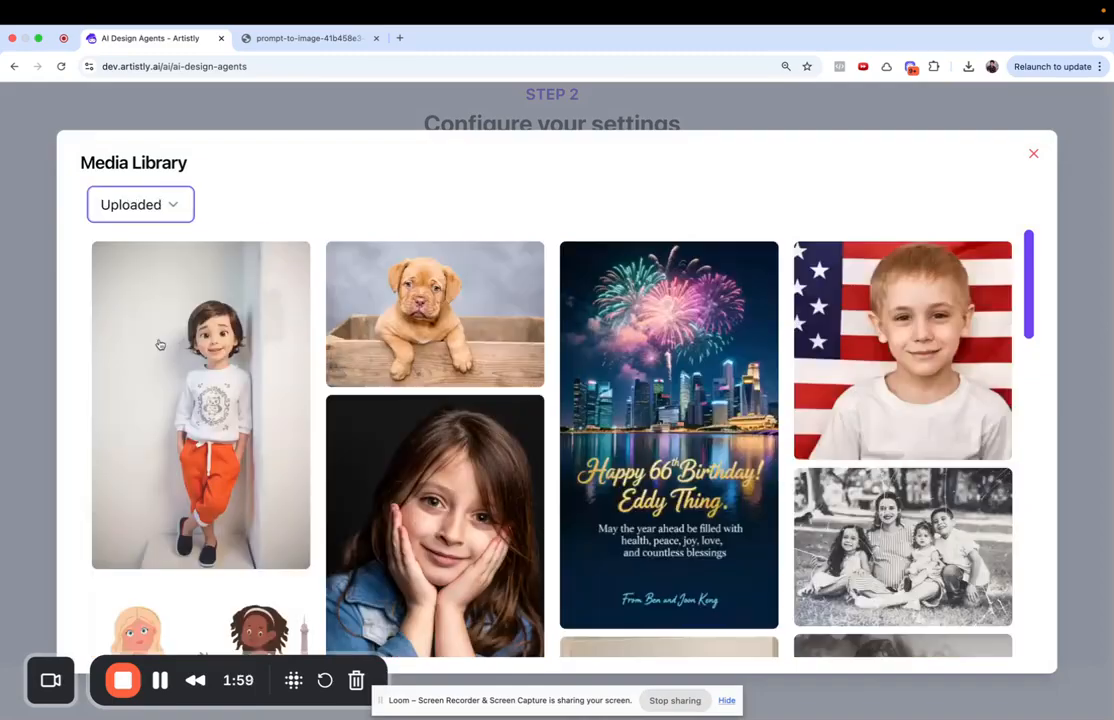
Step: Choose the uploaded photo of the fluffy white cat sitting outdoors on stone as the pet image
{"action": "scroll", "coordinate": [399, 499], "scroll_direction": "down", "scroll_amount": 10}
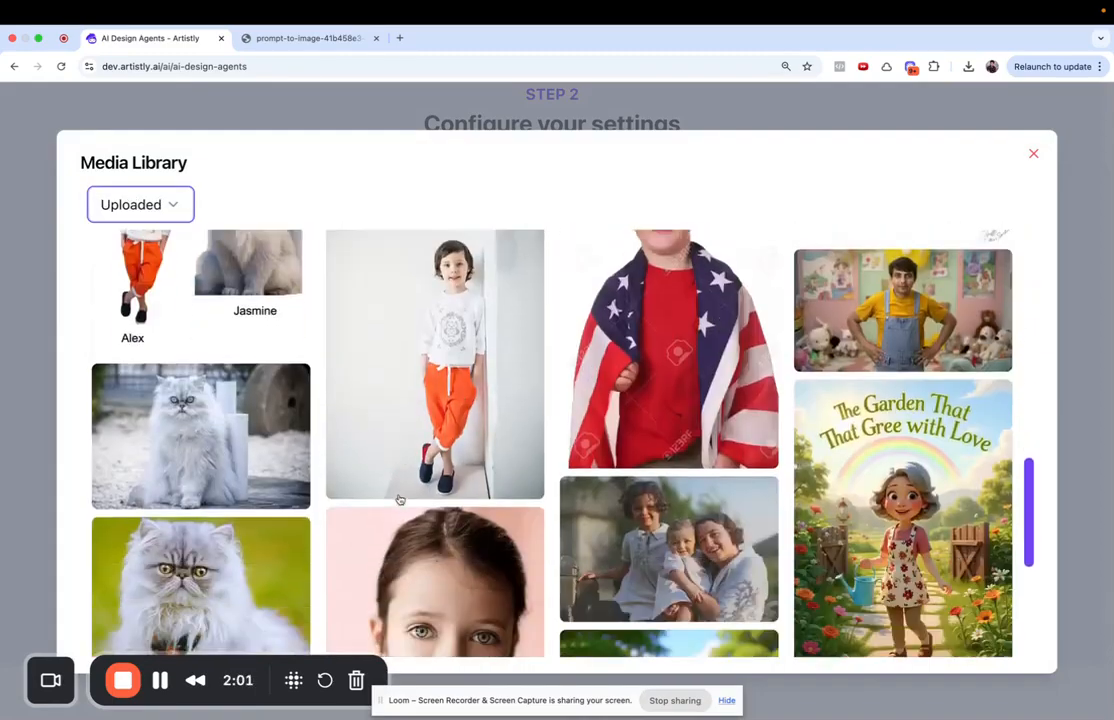
{"action": "scroll", "coordinate": [399, 499], "scroll_direction": "down", "scroll_amount": 3}
{"action": "left_click", "coordinate": [399, 499]}
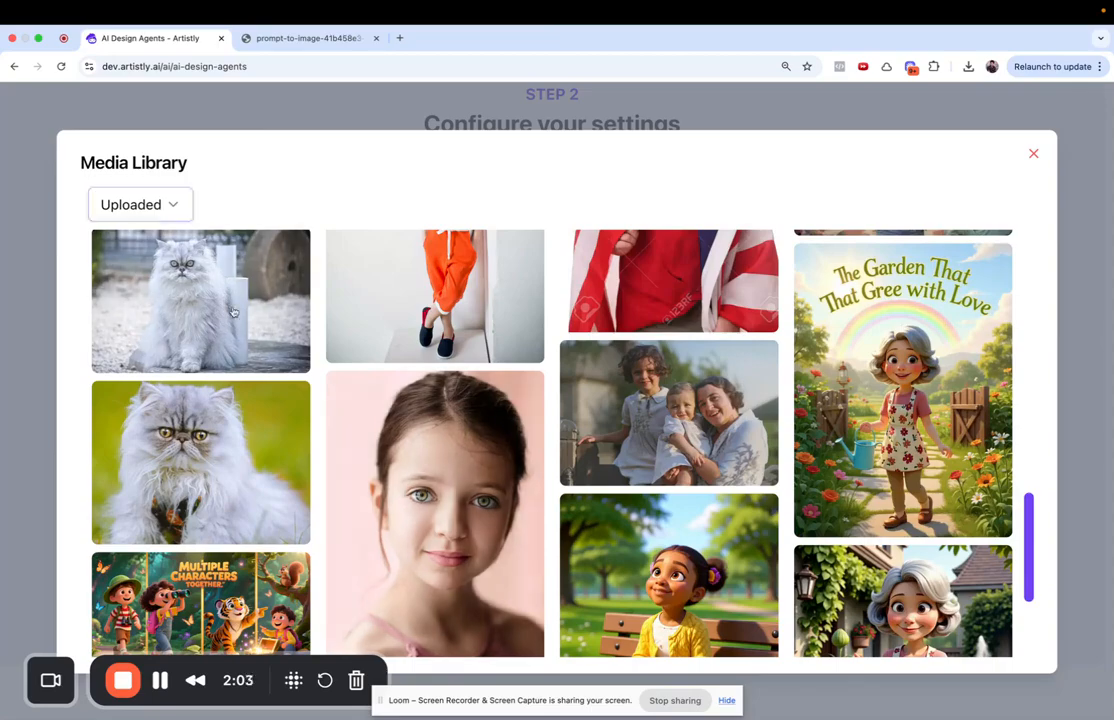
{"action": "scroll", "coordinate": [449, 383], "scroll_direction": "down", "scroll_amount": 3}
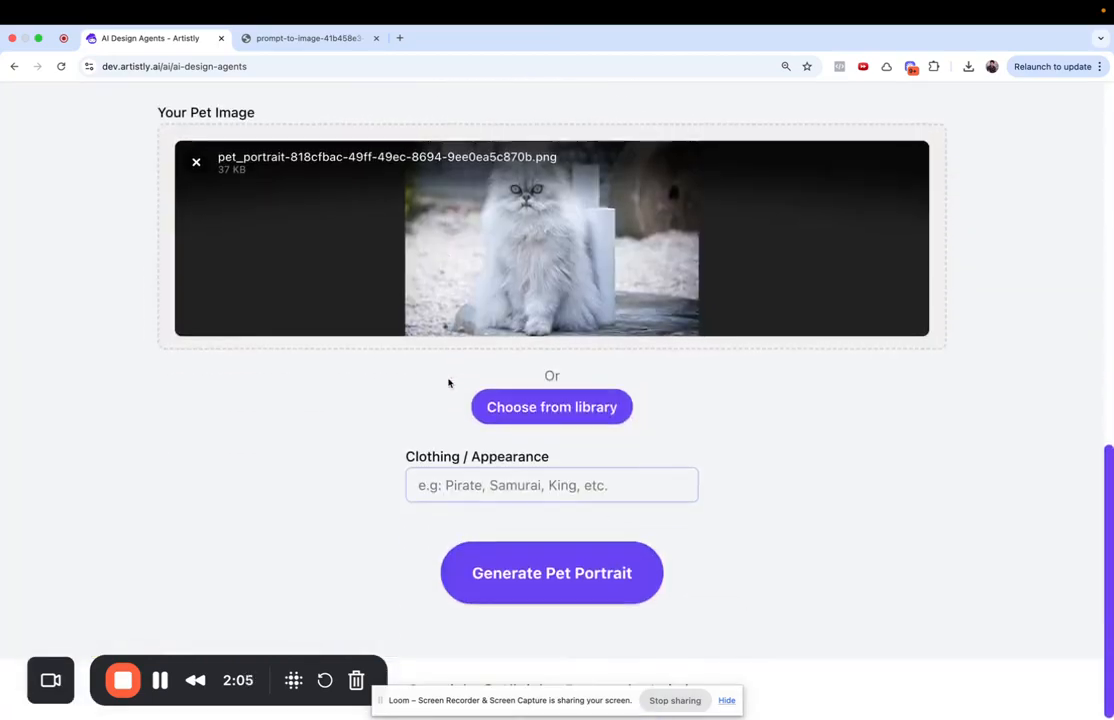
Step: Set the clothing / appearance to "warrior" and generate the cat's pet portrait
{"action": "left_click", "coordinate": [493, 485]}
{"action": "type", "text": "warr"}
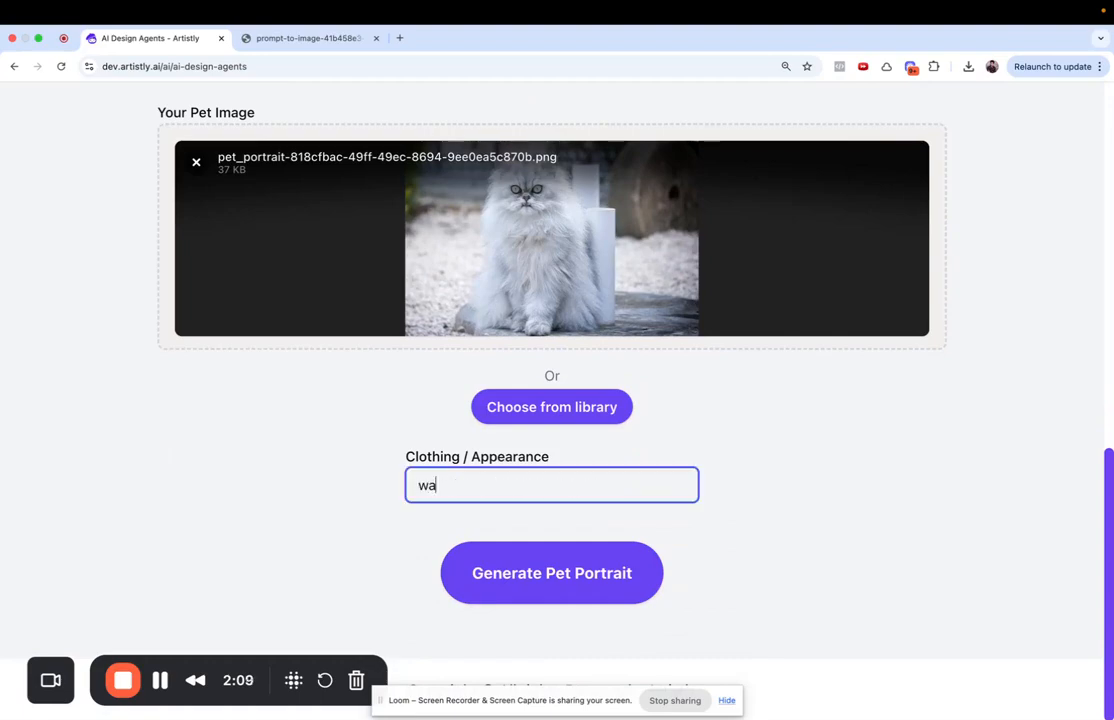
{"action": "type", "text": "ior"}
{"action": "left_click", "coordinate": [537, 570]}
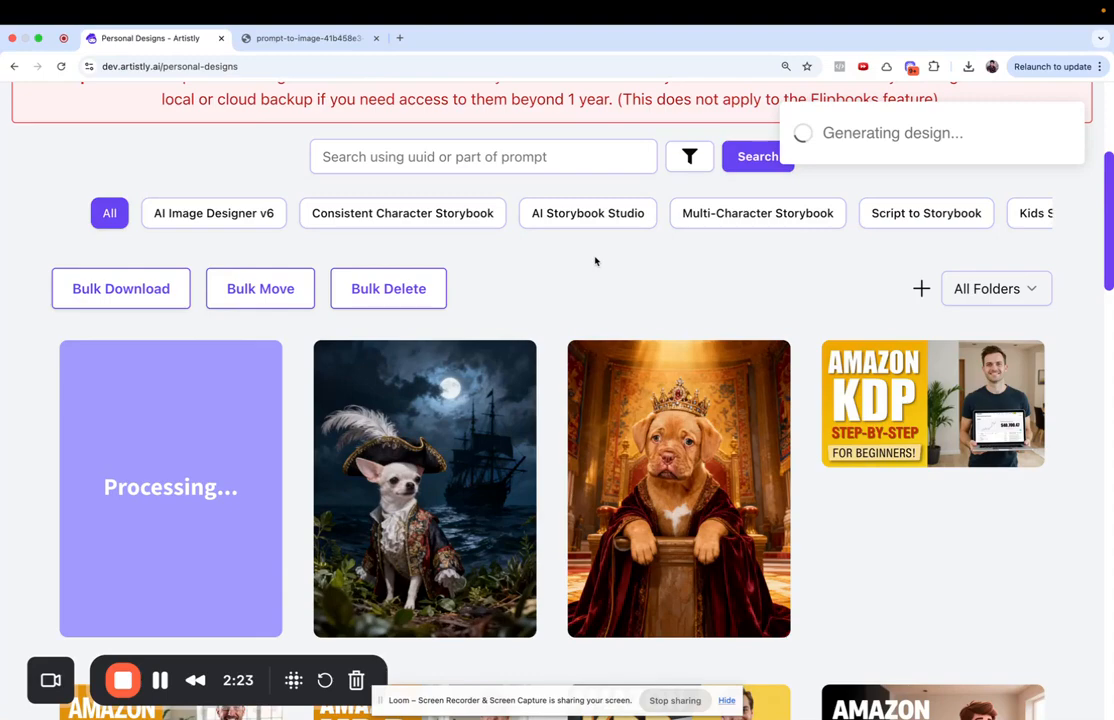
Step: View the pirate Chihuahua portrait at full size in its own browser tab, closing the crowned puppy's tab and the design details
{"action": "left_click", "coordinate": [380, 487]}
{"action": "right_click", "coordinate": [402, 341]}
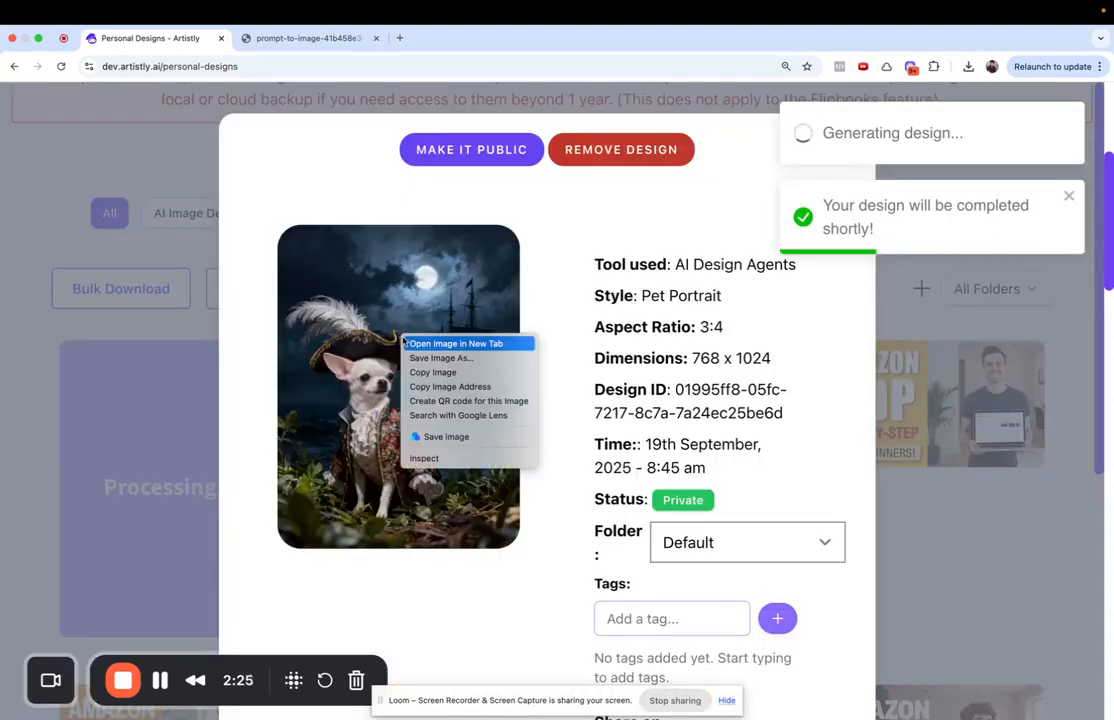
{"action": "left_click", "coordinate": [430, 343]}
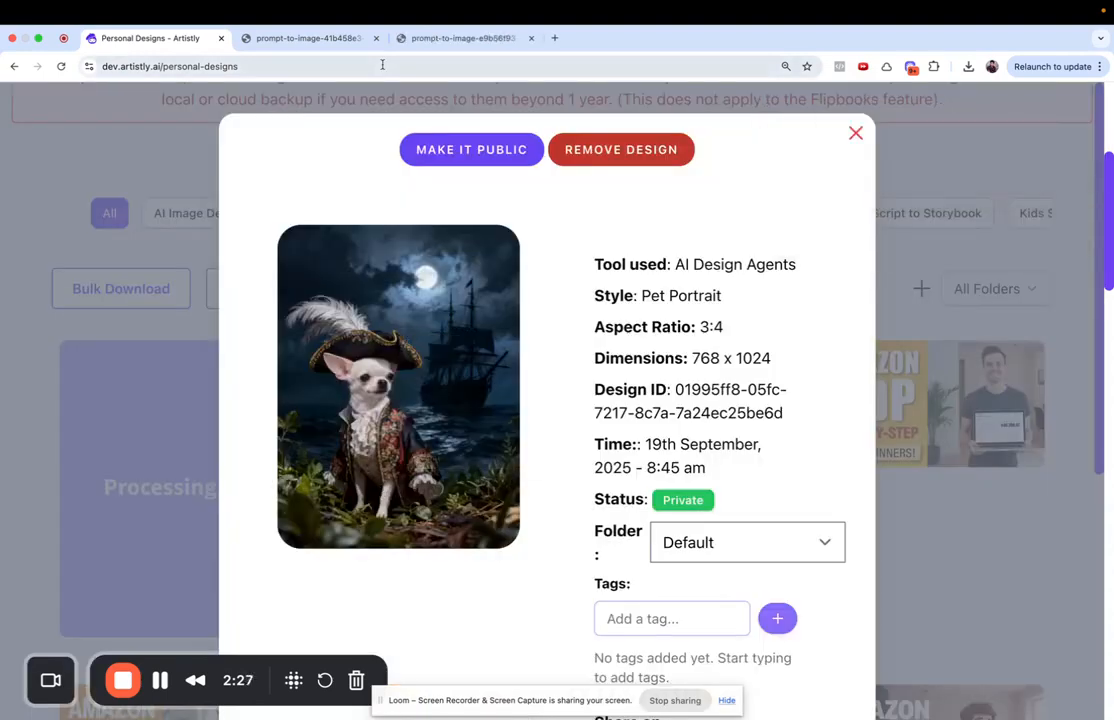
{"action": "left_click", "coordinate": [348, 40]}
{"action": "left_click", "coordinate": [376, 38]}
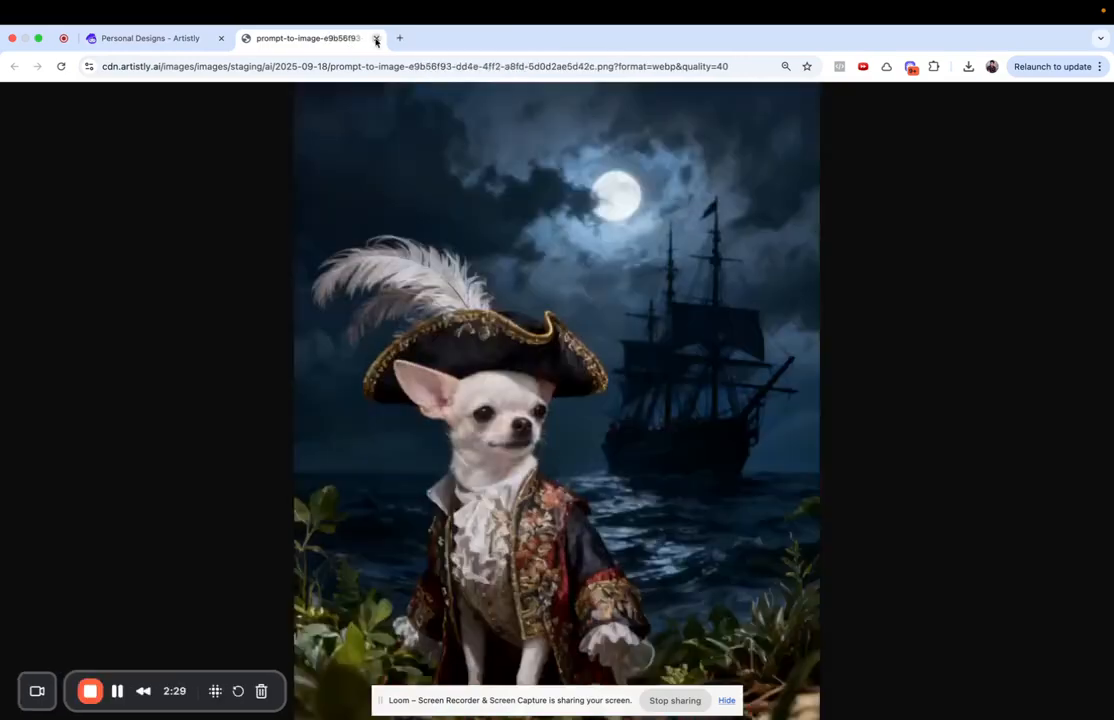
{"action": "scroll", "coordinate": [366, 337], "scroll_direction": "down", "scroll_amount": 2}
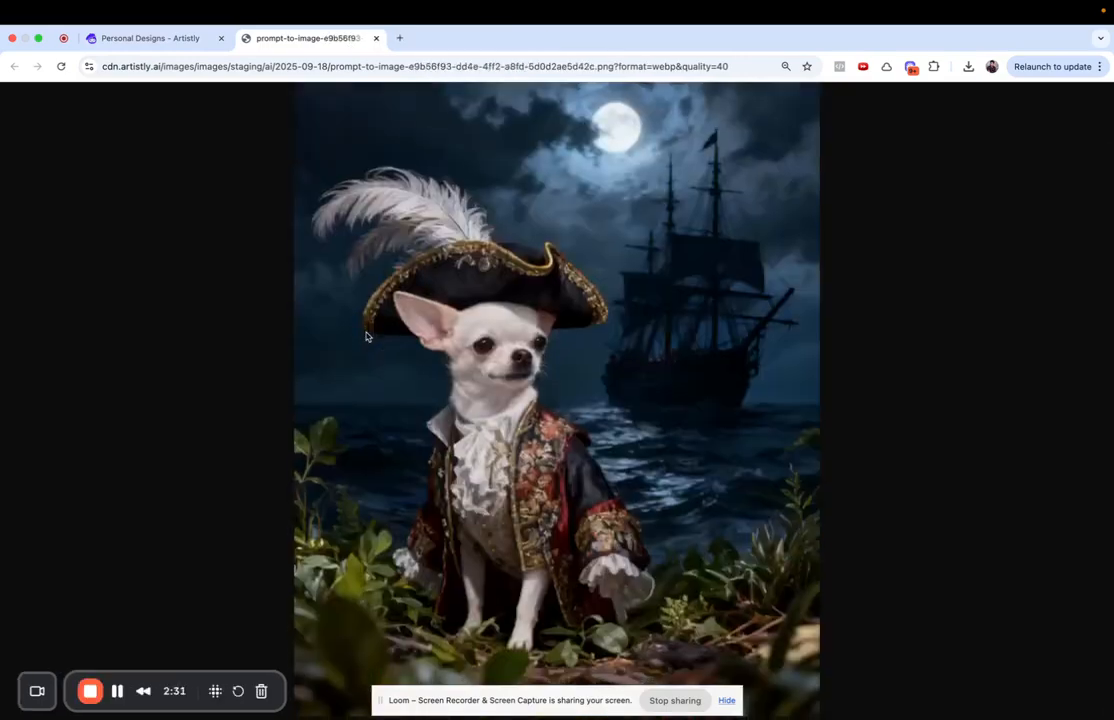
{"action": "left_click", "coordinate": [150, 38]}
{"action": "left_click", "coordinate": [853, 133]}
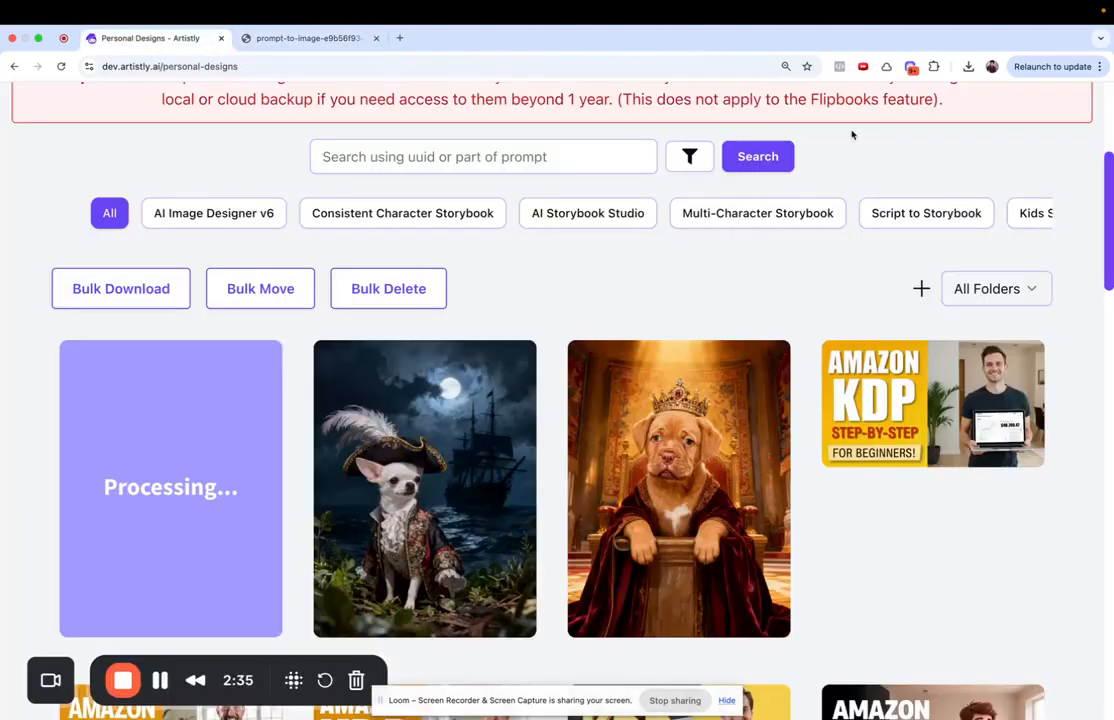
Step: View the warrior cat portrait at full size in its own browser tab, closing the pirate Chihuahua's tab, the cat's tab and the design details
{"action": "mouse_move", "coordinate": [640, 340]}
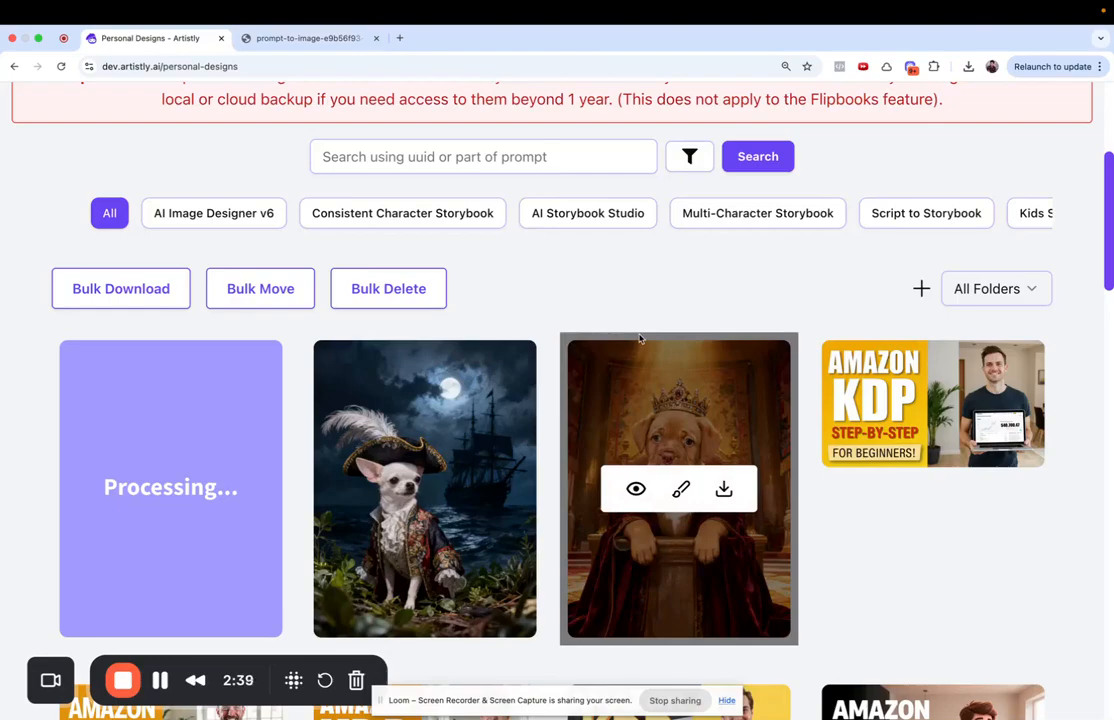
{"action": "scroll", "coordinate": [592, 286], "scroll_direction": "up", "scroll_amount": 2}
{"action": "scroll", "coordinate": [281, 540], "scroll_direction": "down", "scroll_amount": 4}
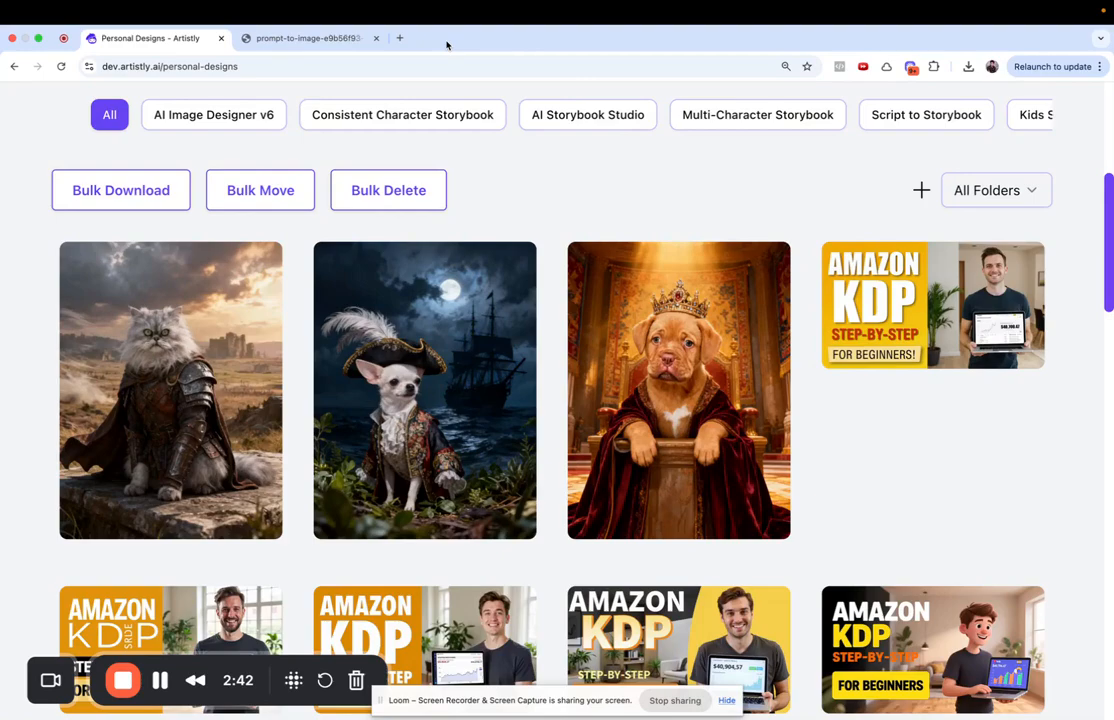
{"action": "left_click", "coordinate": [121, 394]}
{"action": "right_click", "coordinate": [339, 325]}
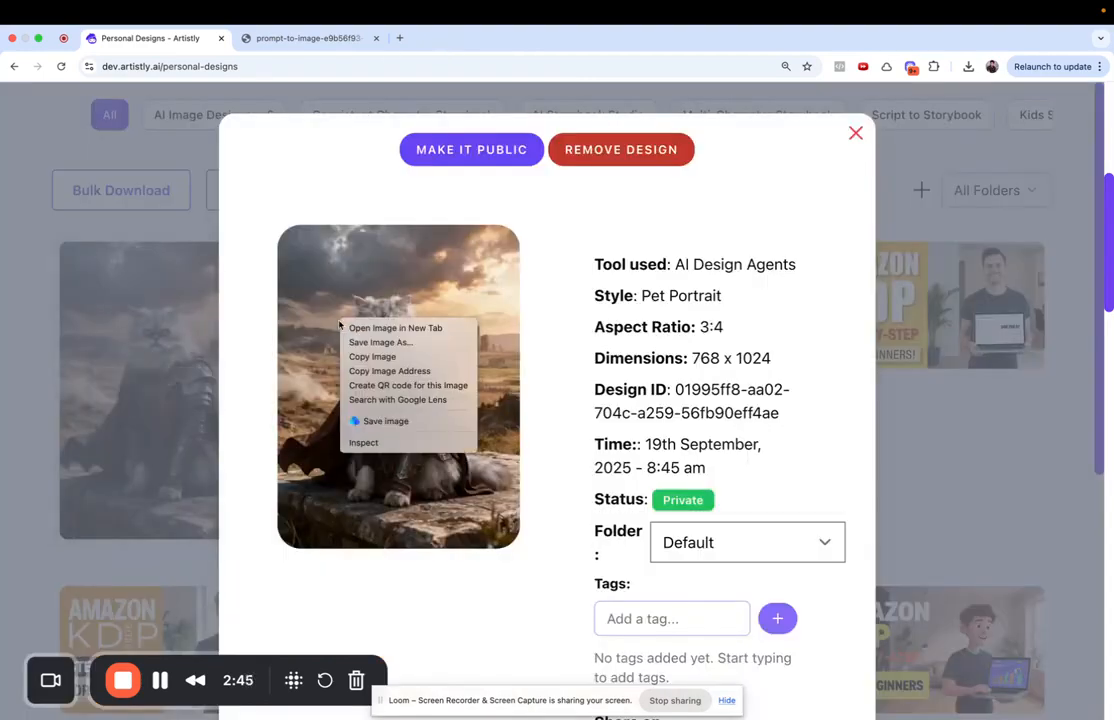
{"action": "key", "text": "Escape"}
{"action": "left_click", "coordinate": [340, 38]}
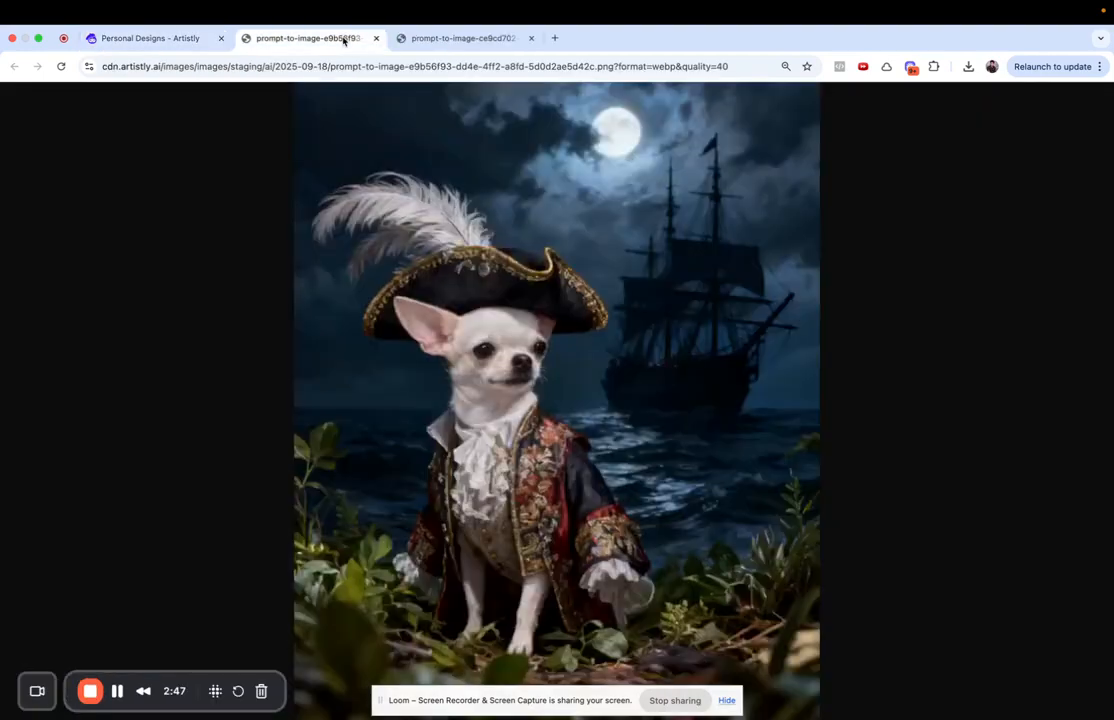
{"action": "left_click", "coordinate": [376, 38]}
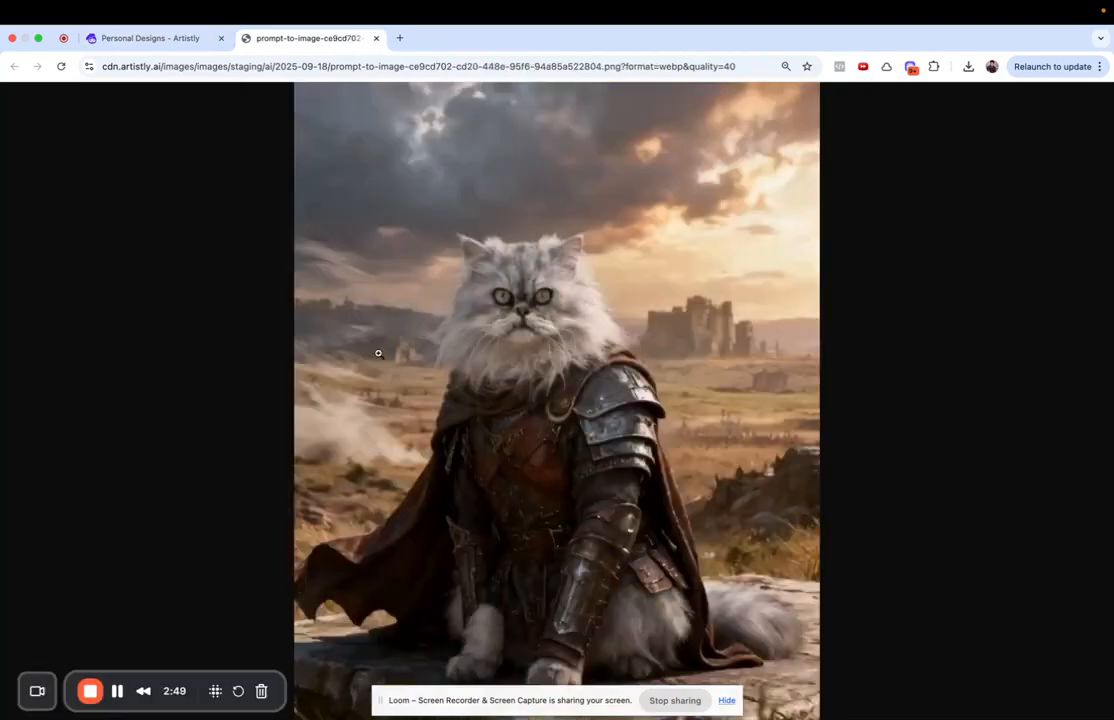
{"action": "scroll", "coordinate": [200, 126], "scroll_direction": "down", "scroll_amount": 2}
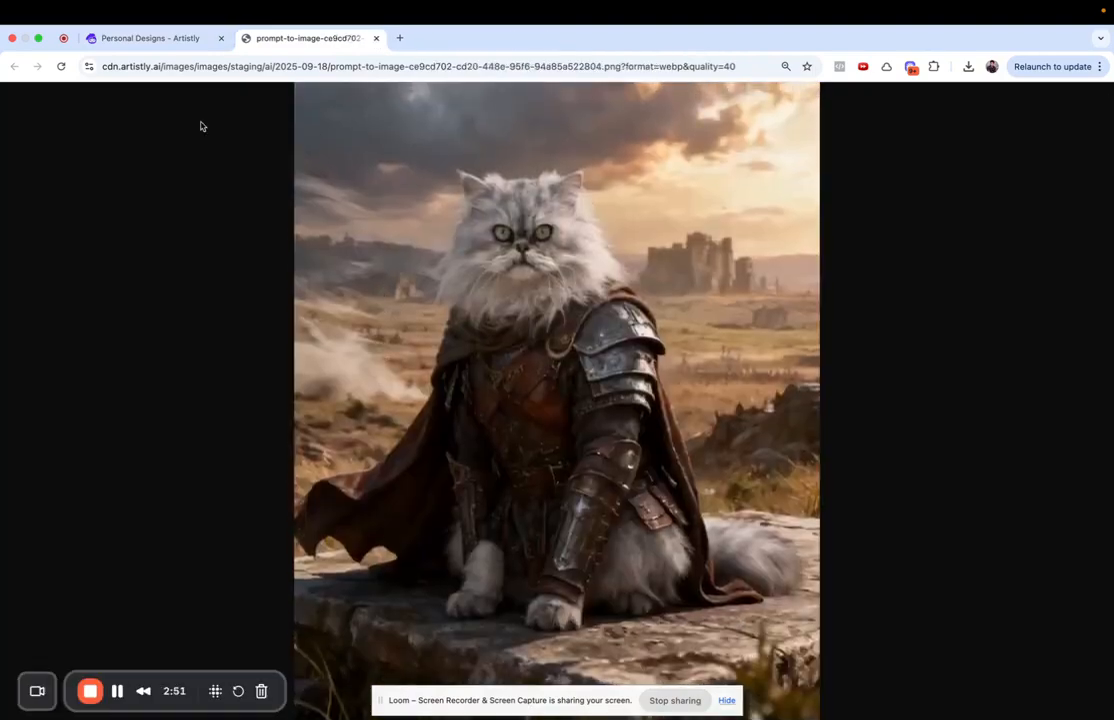
{"action": "left_click", "coordinate": [160, 38]}
{"action": "left_click", "coordinate": [376, 38]}
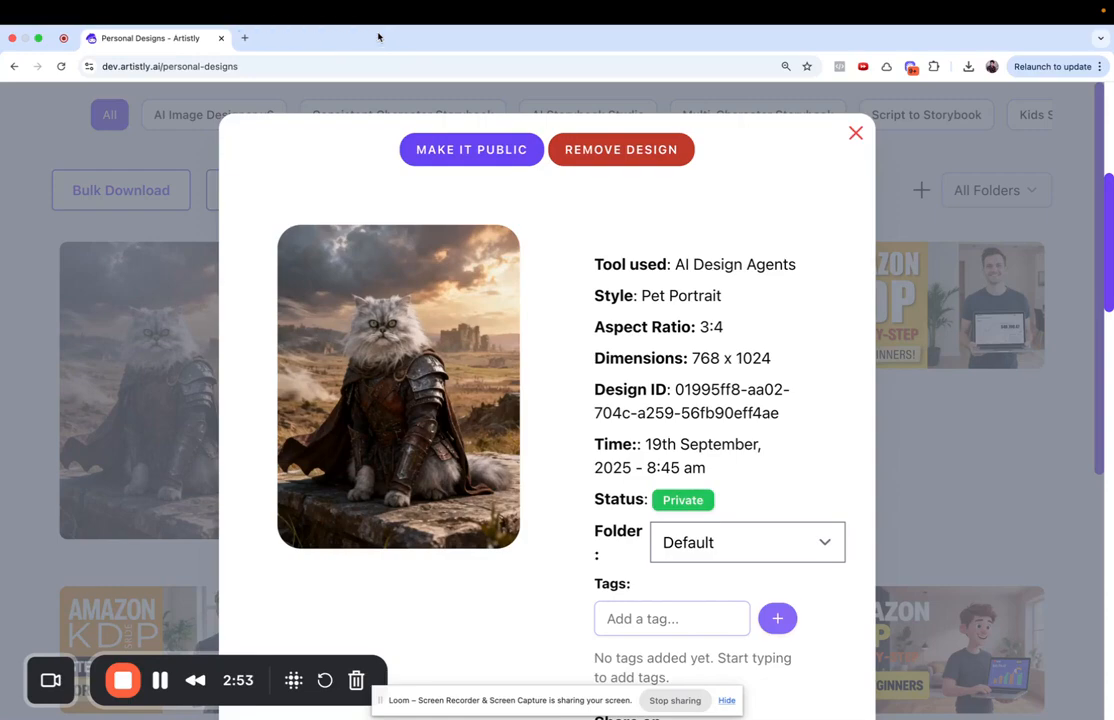
{"action": "left_click", "coordinate": [855, 133]}
{"action": "mouse_move", "coordinate": [155, 287]}
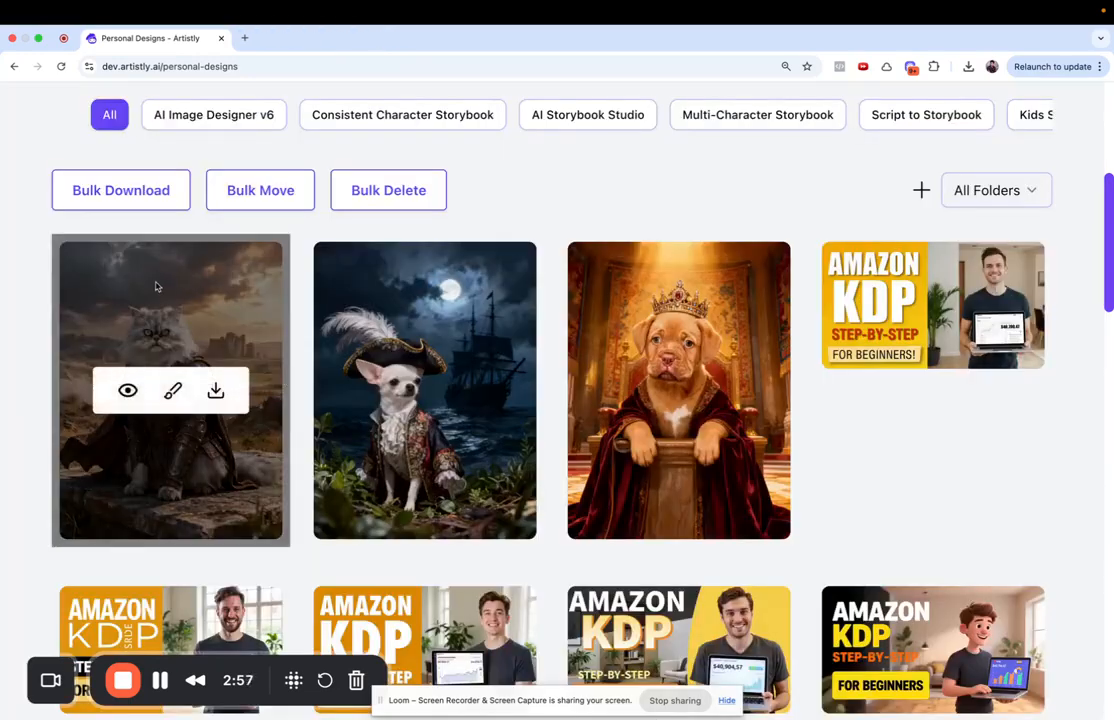
Step: Select the AI Upscaler in AI Design Assistants and open the media library to choose its source image
{"action": "scroll", "coordinate": [298, 350], "scroll_direction": "up", "scroll_amount": 3}
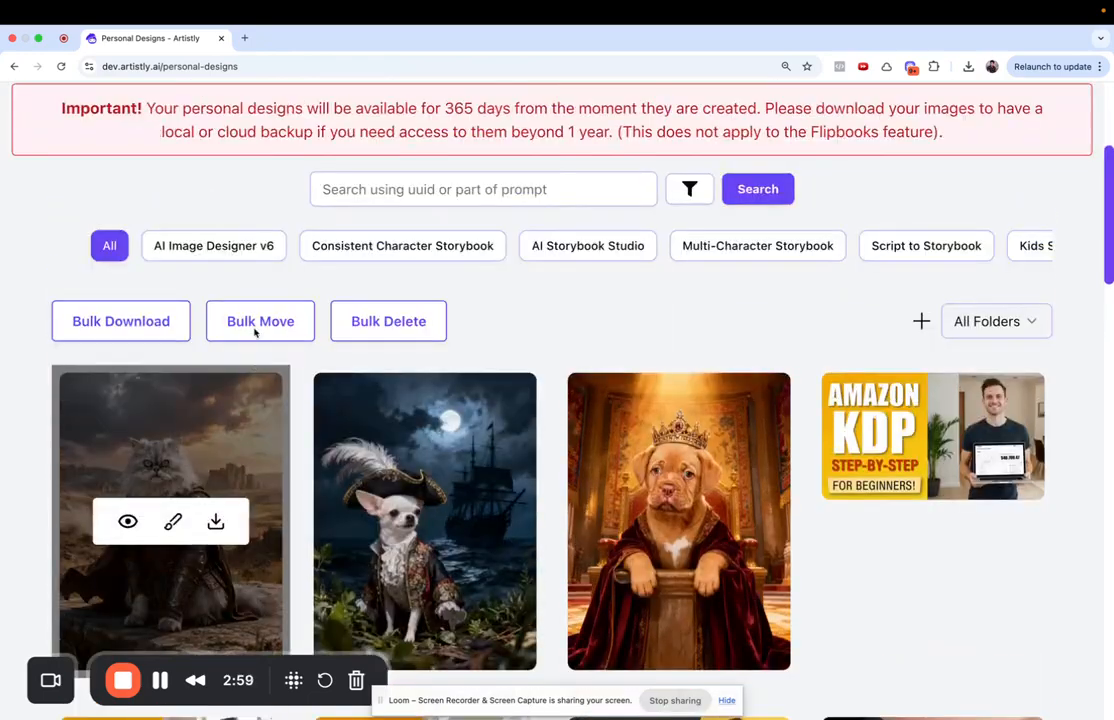
{"action": "scroll", "coordinate": [255, 340], "scroll_direction": "up", "scroll_amount": 6}
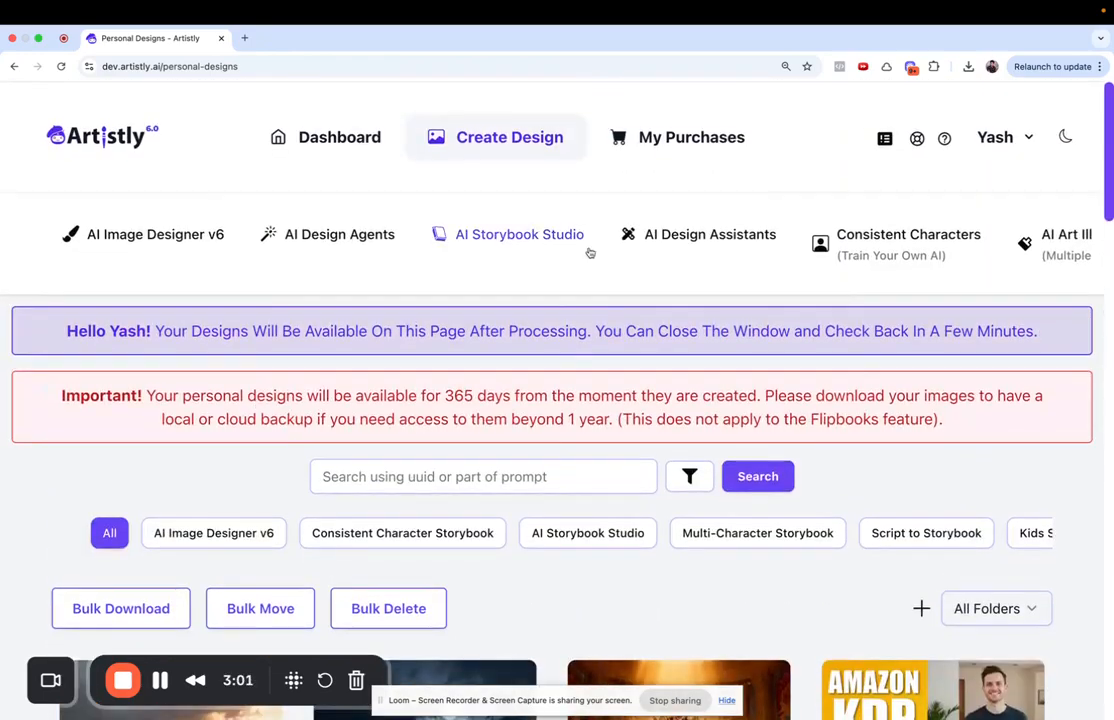
{"action": "left_click", "coordinate": [706, 240]}
{"action": "scroll", "coordinate": [742, 483], "scroll_direction": "down", "scroll_amount": 2}
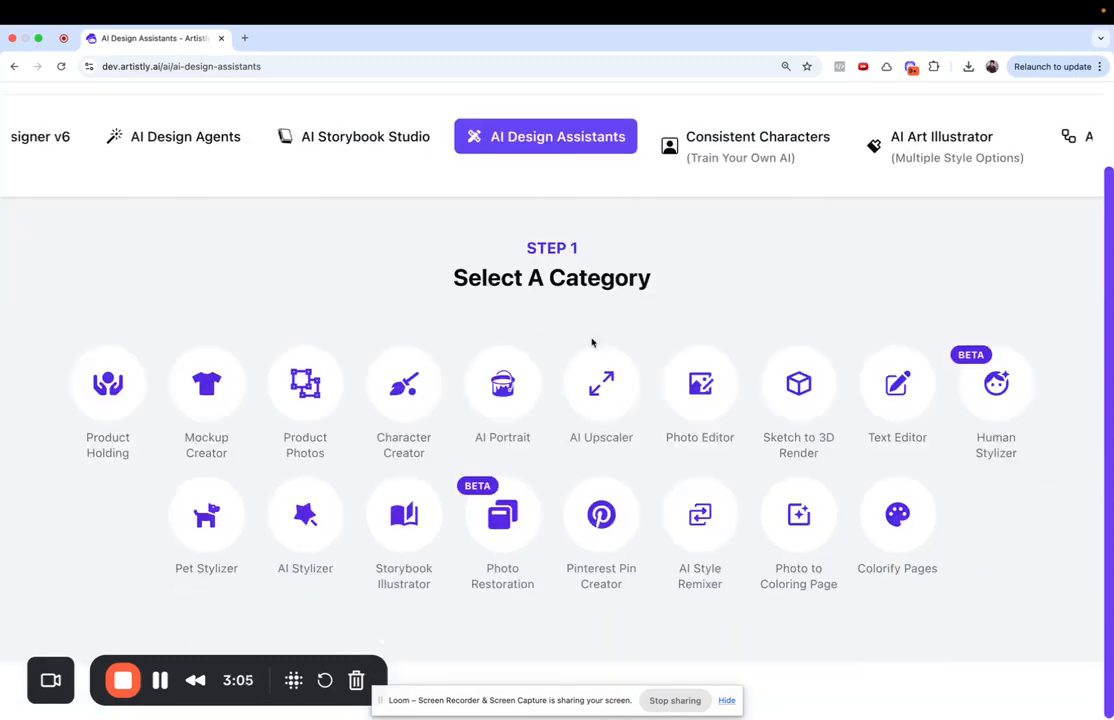
{"action": "scroll", "coordinate": [697, 380], "scroll_direction": "up", "scroll_amount": 2}
{"action": "left_click", "coordinate": [597, 457]}
{"action": "left_click", "coordinate": [597, 458]}
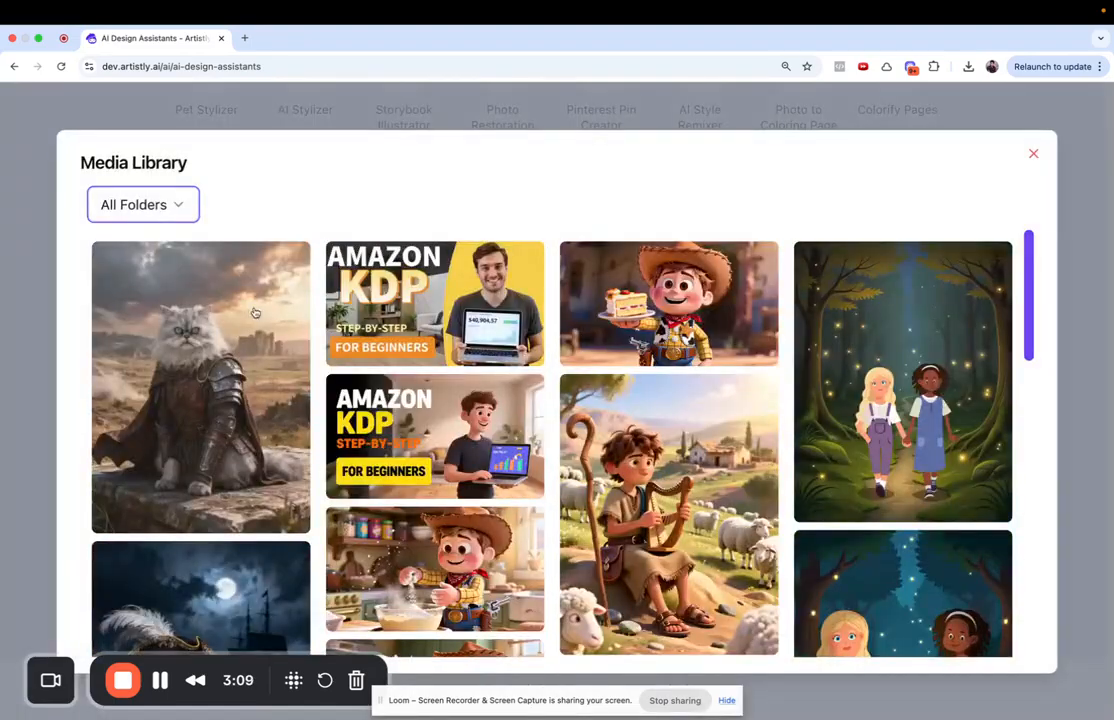
Step: Choose the warrior cat portrait from the library and upscale it with the Only Upscale option
{"action": "left_click", "coordinate": [221, 353]}
{"action": "scroll", "coordinate": [361, 554], "scroll_direction": "down", "scroll_amount": 3}
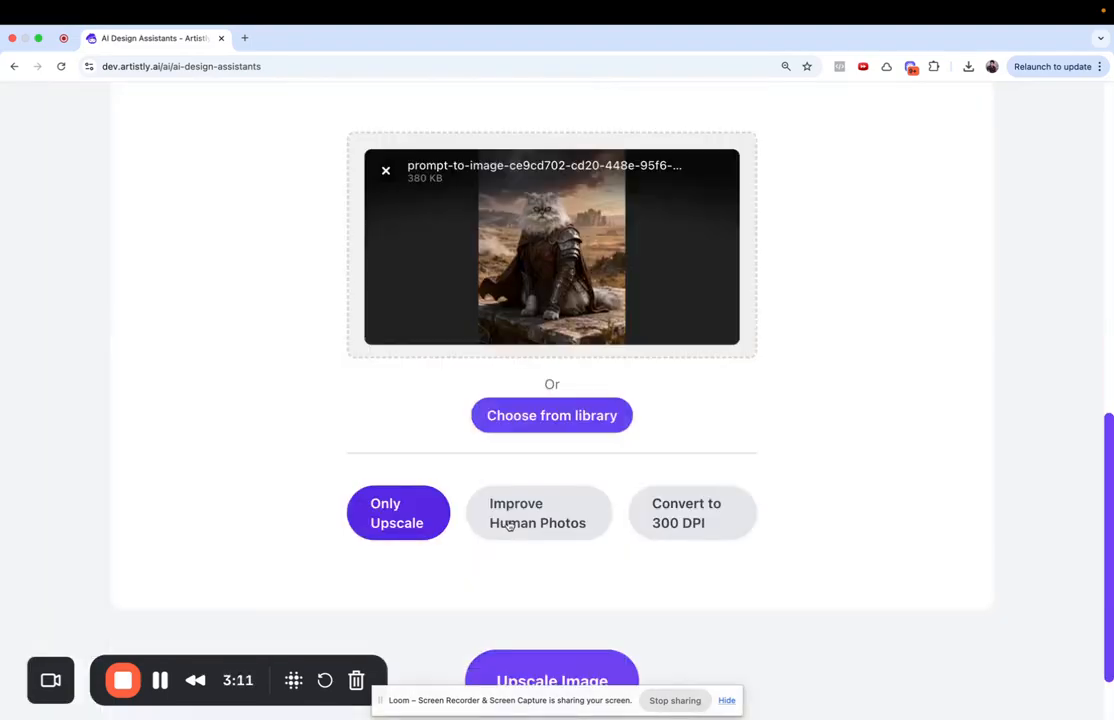
{"action": "scroll", "coordinate": [634, 569], "scroll_direction": "down", "scroll_amount": 2}
{"action": "left_click", "coordinate": [630, 570]}
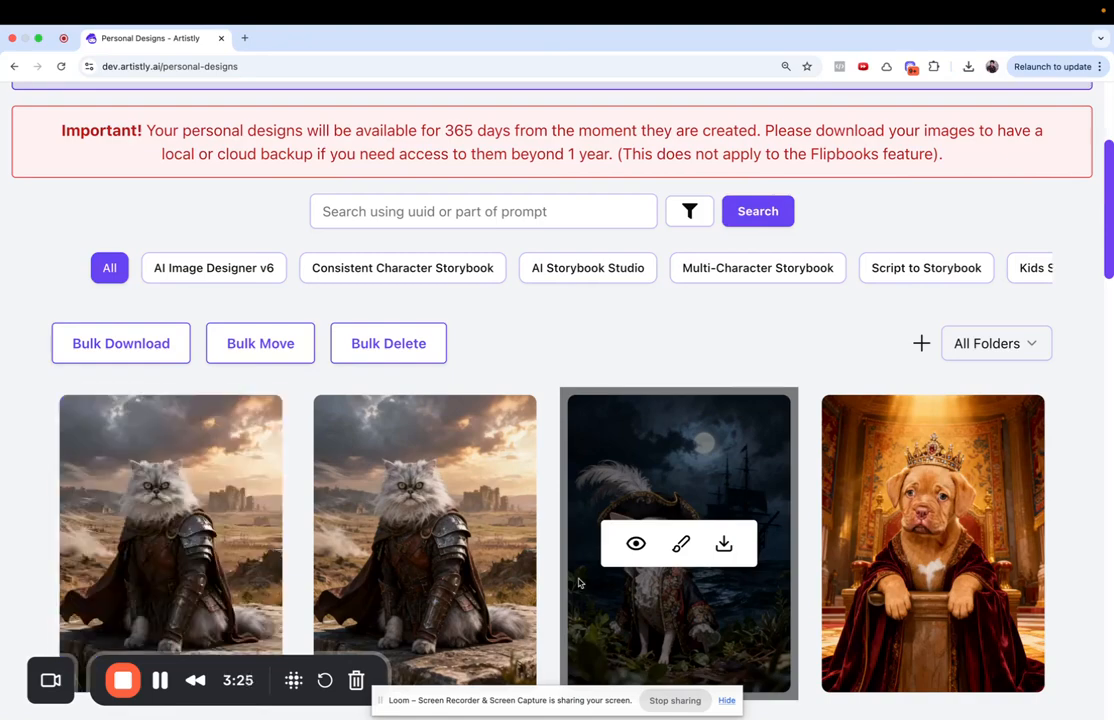
Step: View the upscaled warrior cat portrait at full size in its own browser tab, and close its design details
{"action": "left_click", "coordinate": [118, 543]}
{"action": "right_click", "coordinate": [415, 302]}
{"action": "left_click", "coordinate": [417, 303]}
{"action": "left_click", "coordinate": [303, 40]}
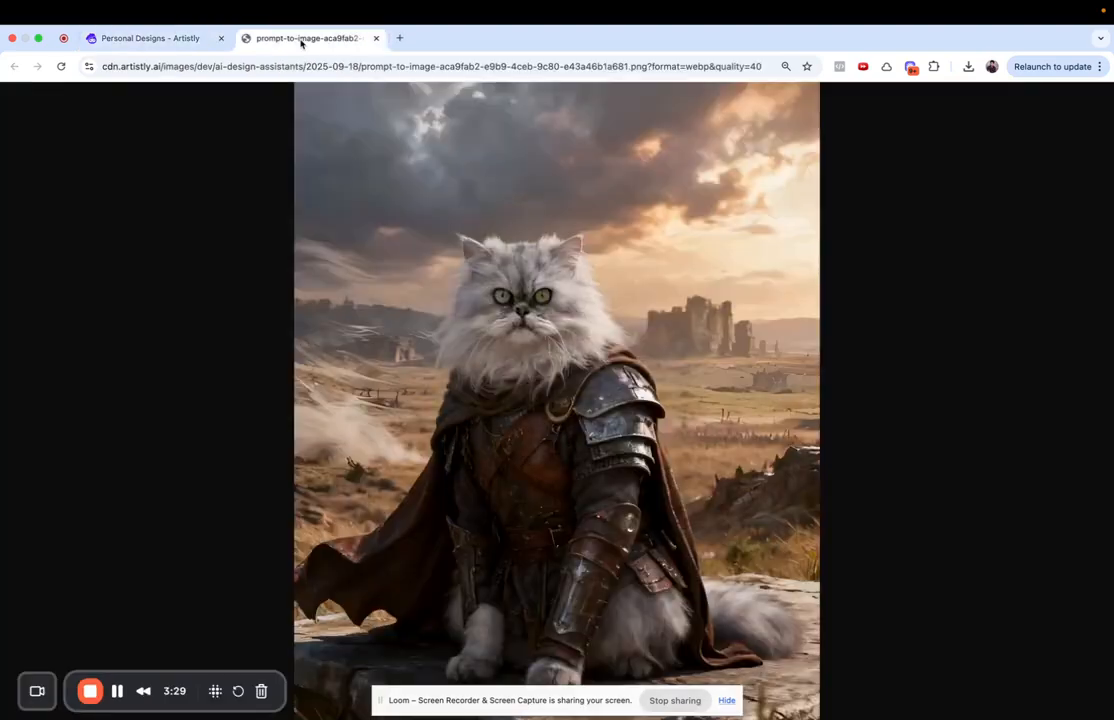
{"action": "scroll", "coordinate": [341, 296], "scroll_direction": "down", "scroll_amount": 2}
{"action": "scroll", "coordinate": [341, 296], "scroll_direction": "up", "scroll_amount": 1}
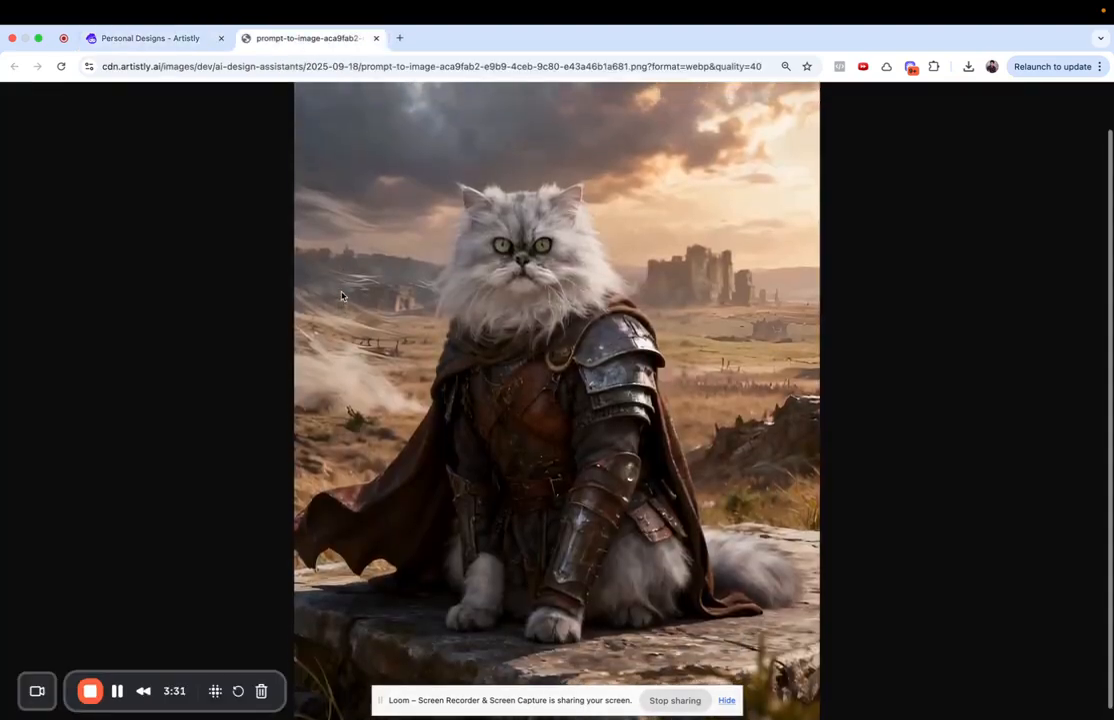
{"action": "left_click", "coordinate": [129, 41]}
{"action": "key", "text": "Escape"}
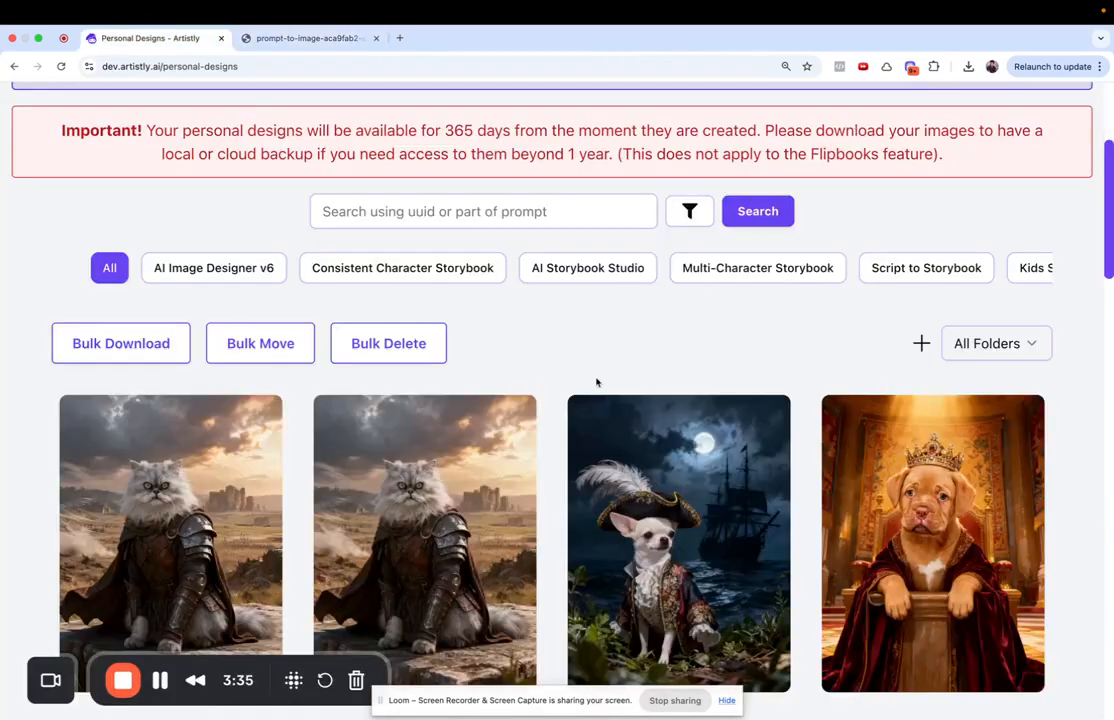
Step: Start a new pet portrait in AI Design Agents and filter the media library to uploaded images
{"action": "scroll", "coordinate": [597, 383], "scroll_direction": "up", "scroll_amount": 3}
{"action": "left_click", "coordinate": [214, 238]}
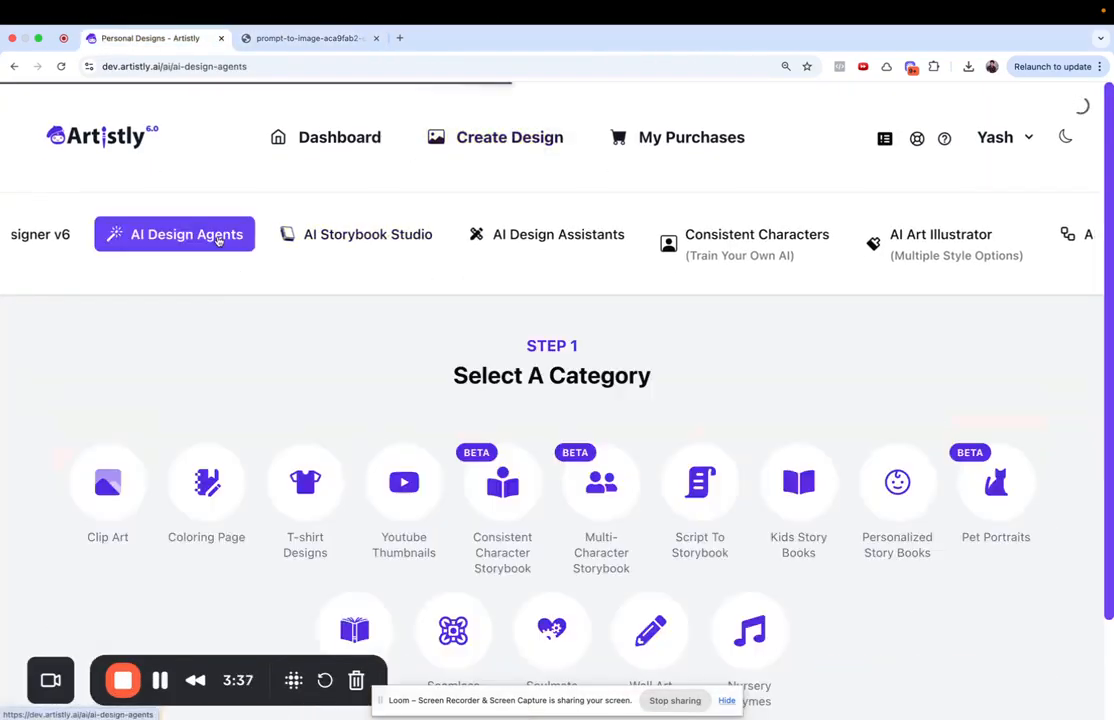
{"action": "left_click", "coordinate": [993, 485]}
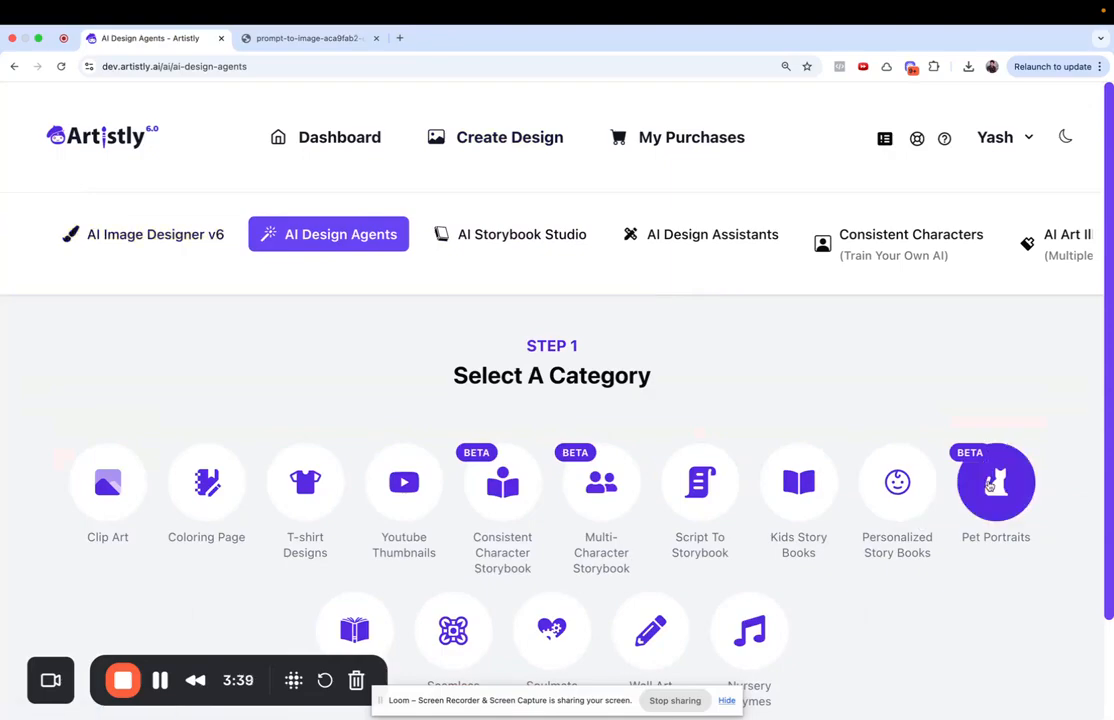
{"action": "left_click", "coordinate": [552, 599]}
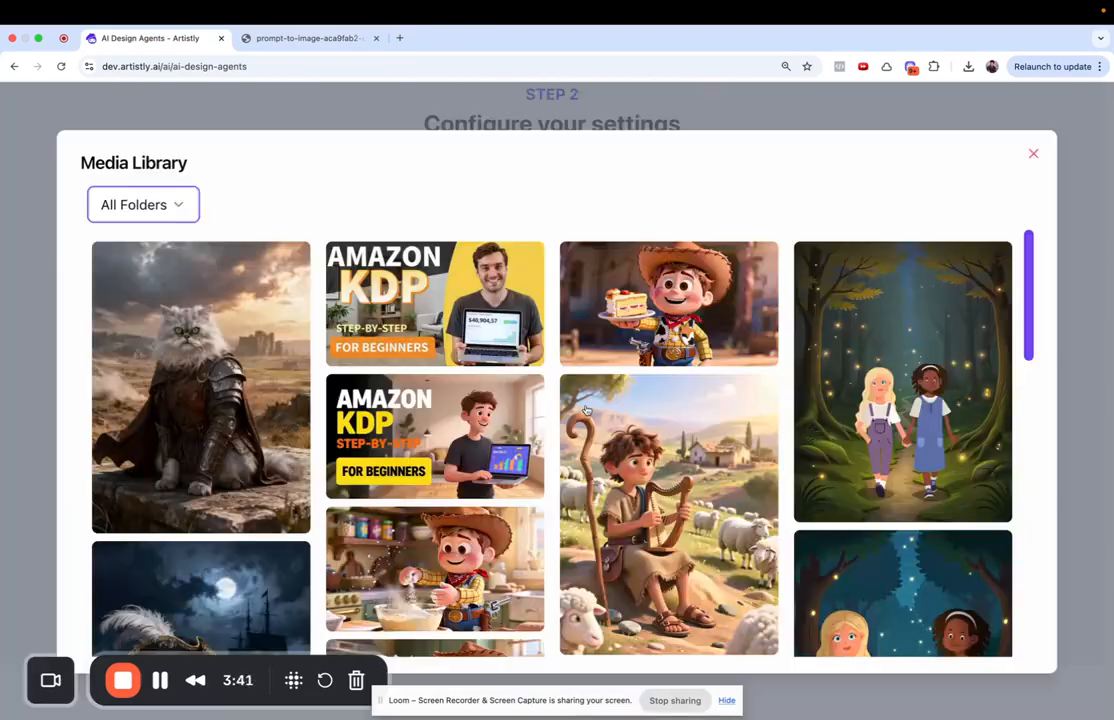
{"action": "left_click", "coordinate": [143, 204]}
{"action": "left_click", "coordinate": [130, 340]}
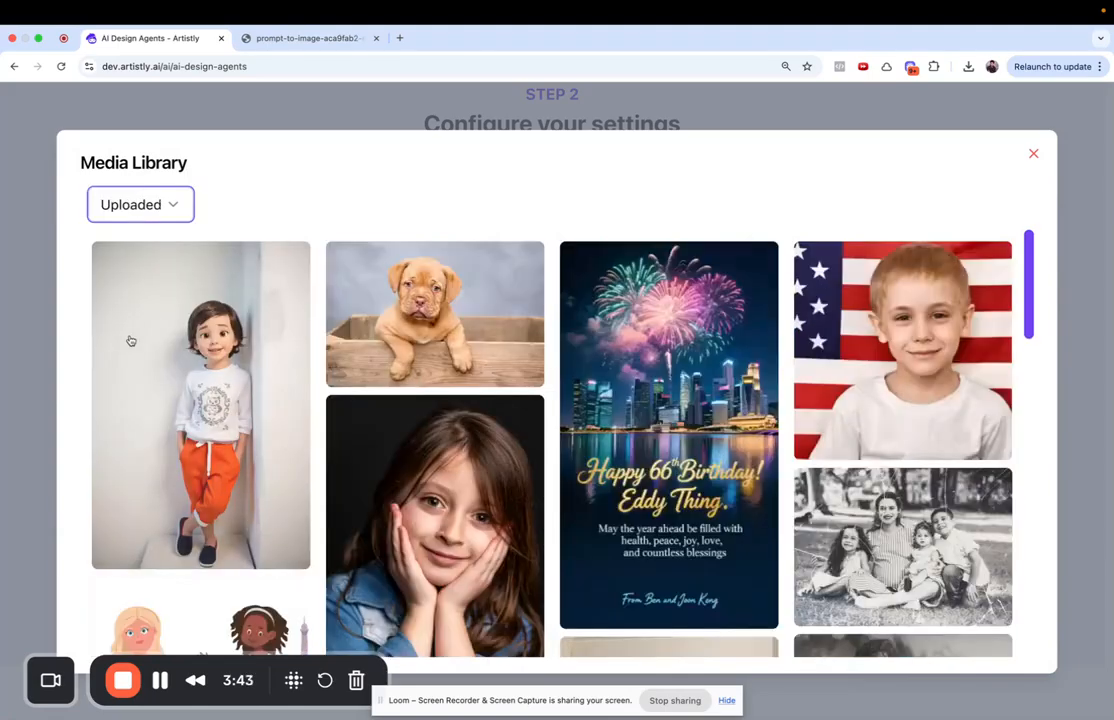
Step: Load more uploaded images and choose the photo of the cream puppy with a bow tie on a white sheet as the pet image
{"action": "scroll", "coordinate": [378, 477], "scroll_direction": "down", "scroll_amount": 6}
{"action": "scroll", "coordinate": [379, 478], "scroll_direction": "down", "scroll_amount": 10}
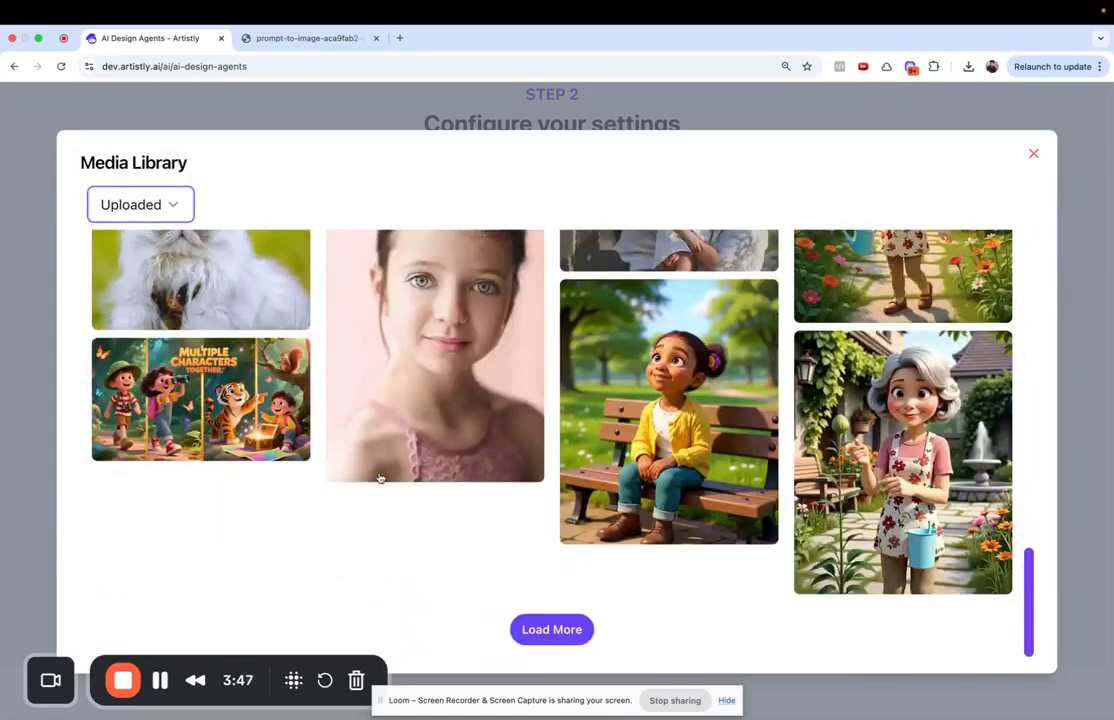
{"action": "left_click", "coordinate": [551, 629]}
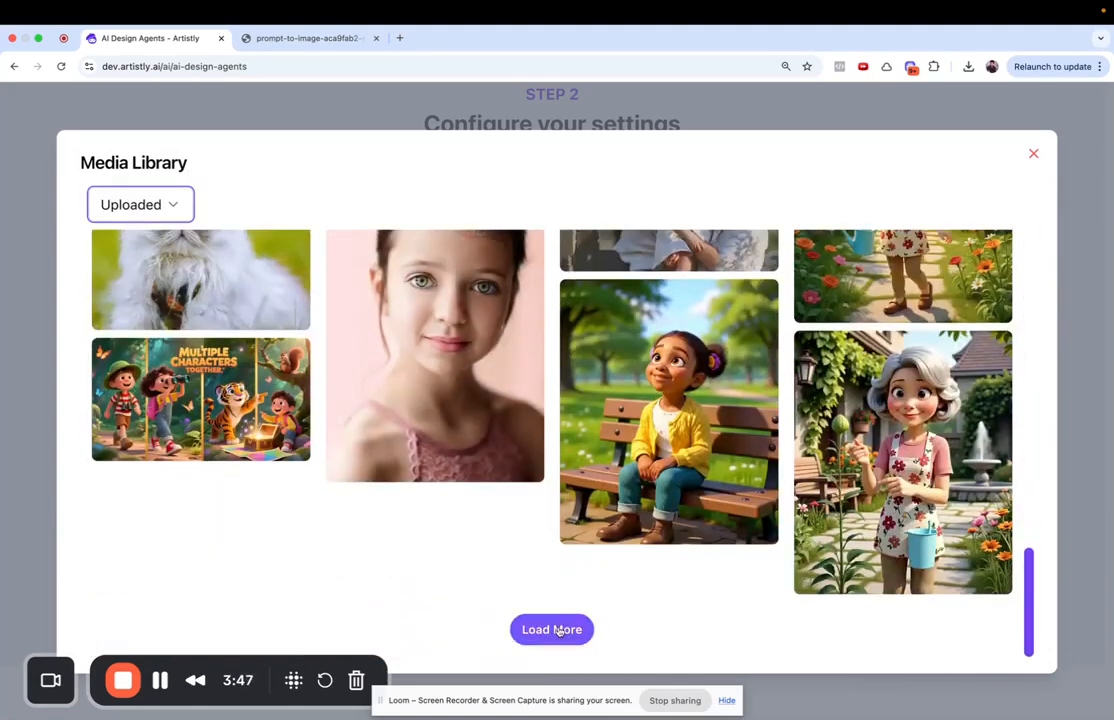
{"action": "scroll", "coordinate": [500, 550], "scroll_direction": "down", "scroll_amount": 5}
{"action": "scroll", "coordinate": [507, 549], "scroll_direction": "up", "scroll_amount": 2}
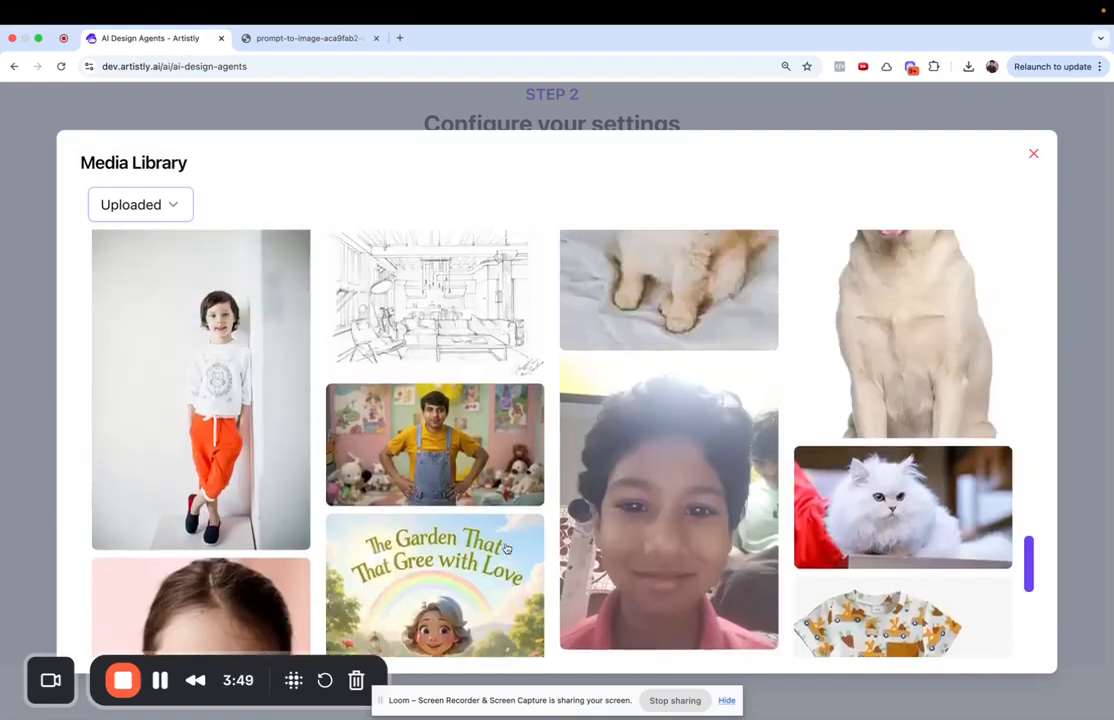
{"action": "scroll", "coordinate": [507, 549], "scroll_direction": "down", "scroll_amount": 3}
{"action": "scroll", "coordinate": [507, 549], "scroll_direction": "down", "scroll_amount": 5}
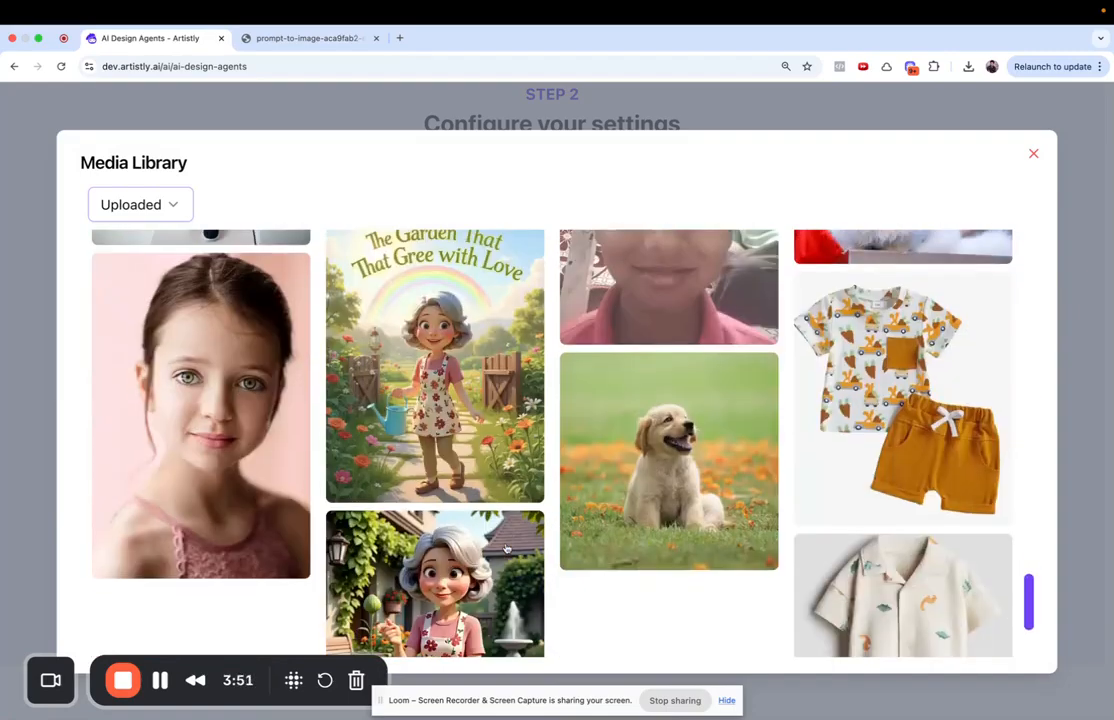
{"action": "left_click", "coordinate": [527, 636]}
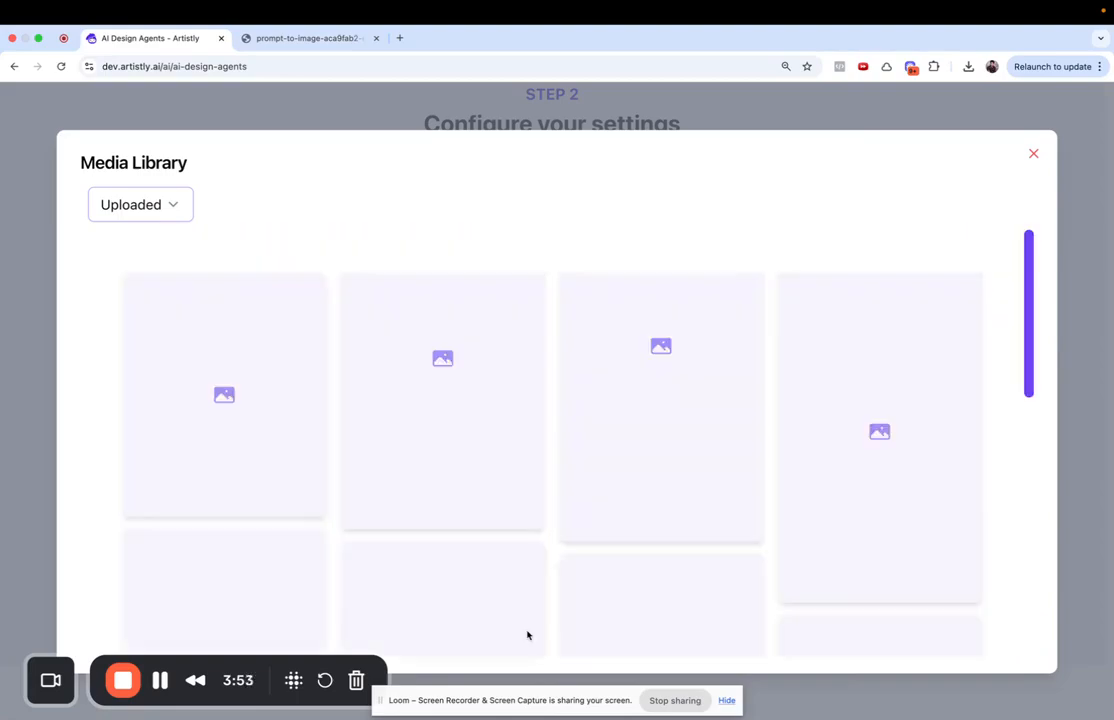
{"action": "scroll", "coordinate": [559, 491], "scroll_direction": "down", "scroll_amount": 3}
{"action": "scroll", "coordinate": [559, 491], "scroll_direction": "up", "scroll_amount": 3}
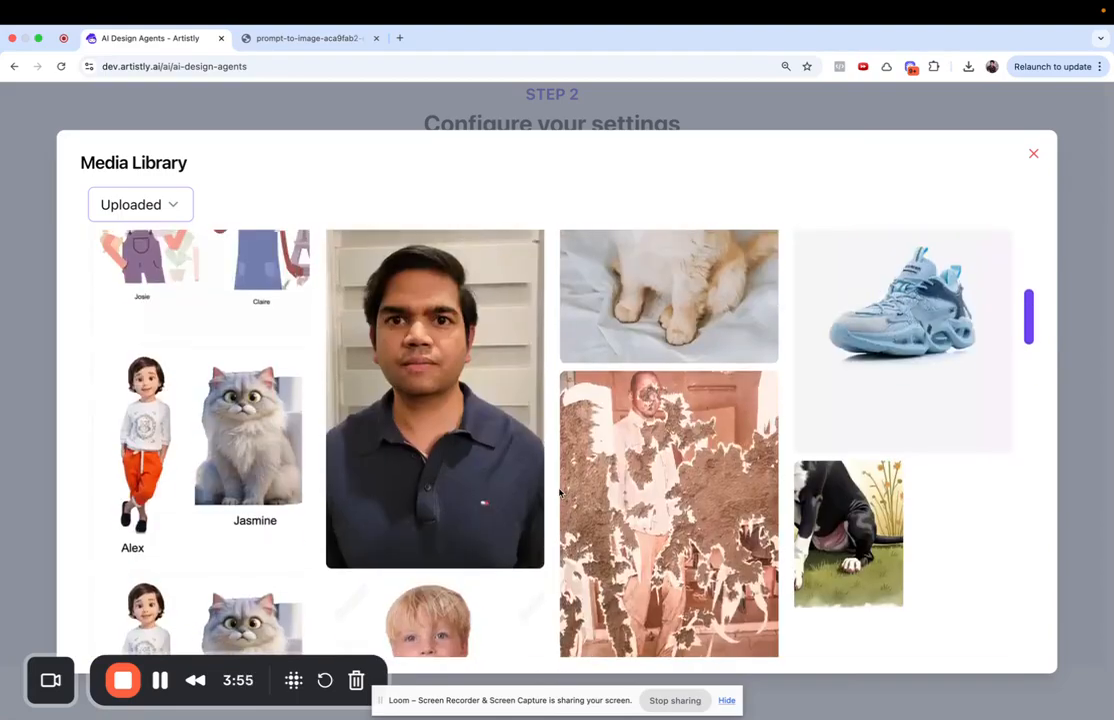
{"action": "left_click", "coordinate": [722, 355]}
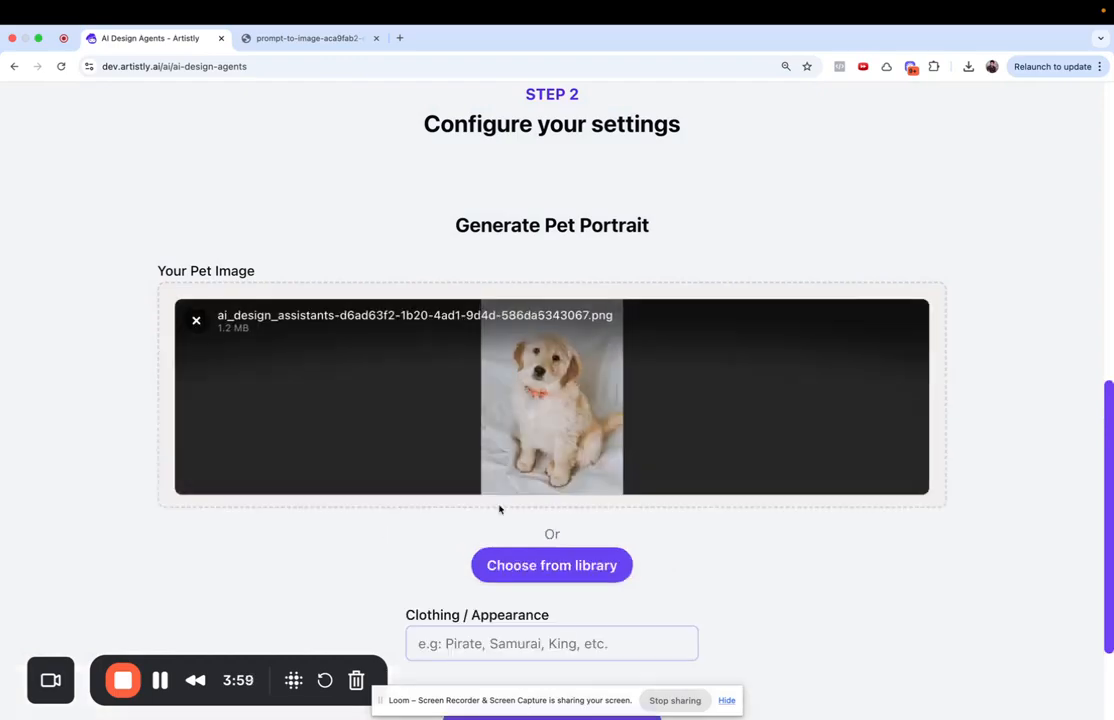
Step: Set the clothing / appearance to "samurai" and generate the puppy's pet portrait
{"action": "scroll", "coordinate": [474, 642], "scroll_direction": "down", "scroll_amount": 3}
{"action": "left_click", "coordinate": [522, 485]}
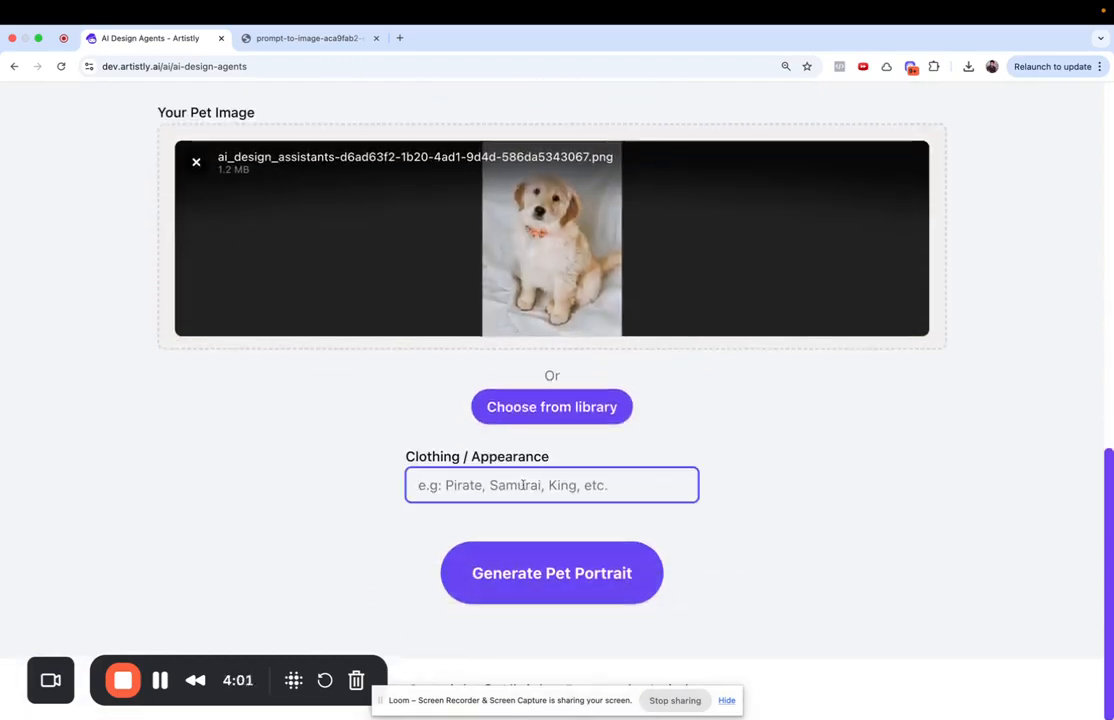
{"action": "type", "text": "samurai"}
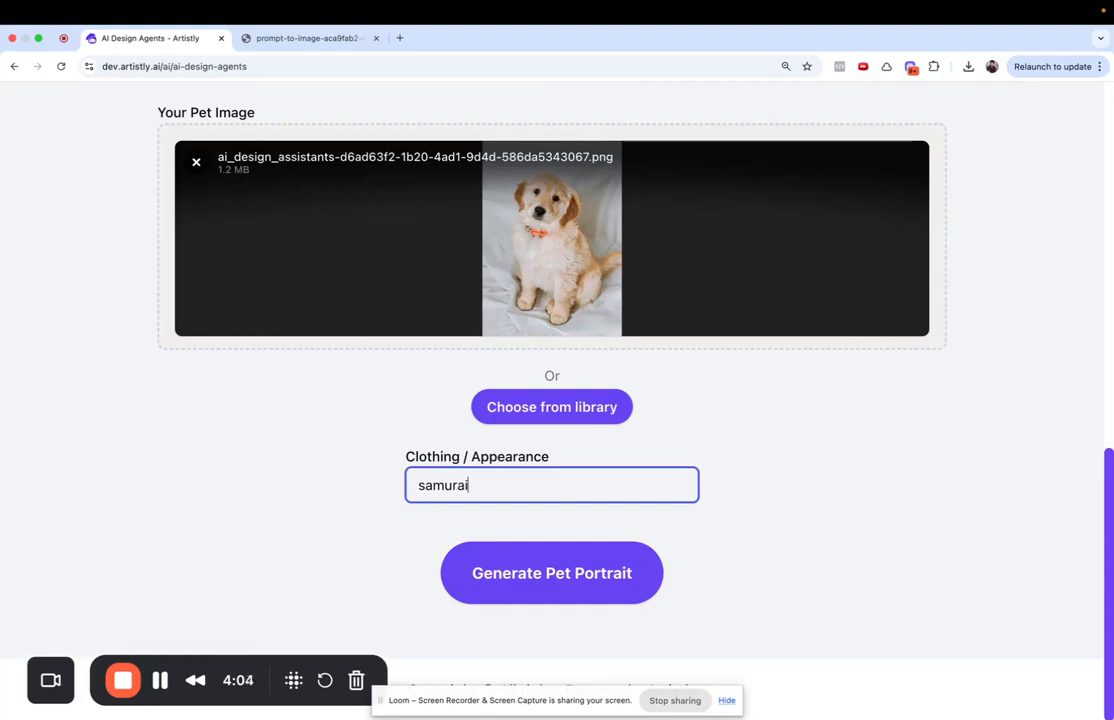
{"action": "left_click", "coordinate": [610, 577]}
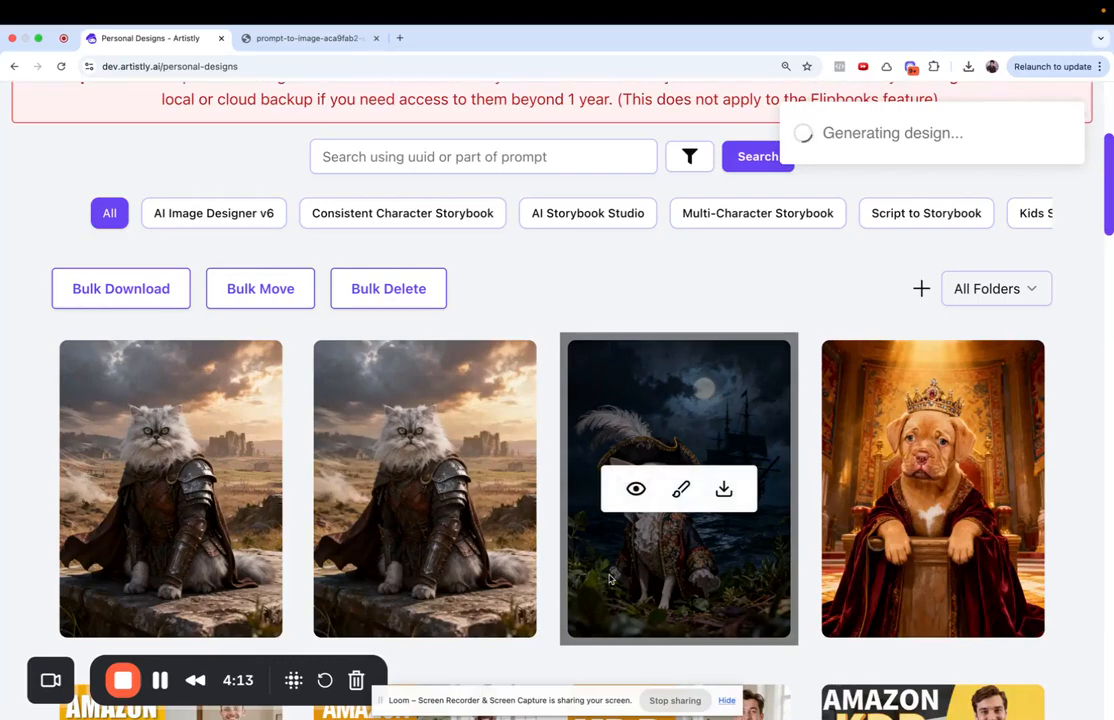
Step: Start another pet portrait in AI Design Agents and show only uploaded images in the media library
{"action": "scroll", "coordinate": [452, 512], "scroll_direction": "up", "scroll_amount": 3}
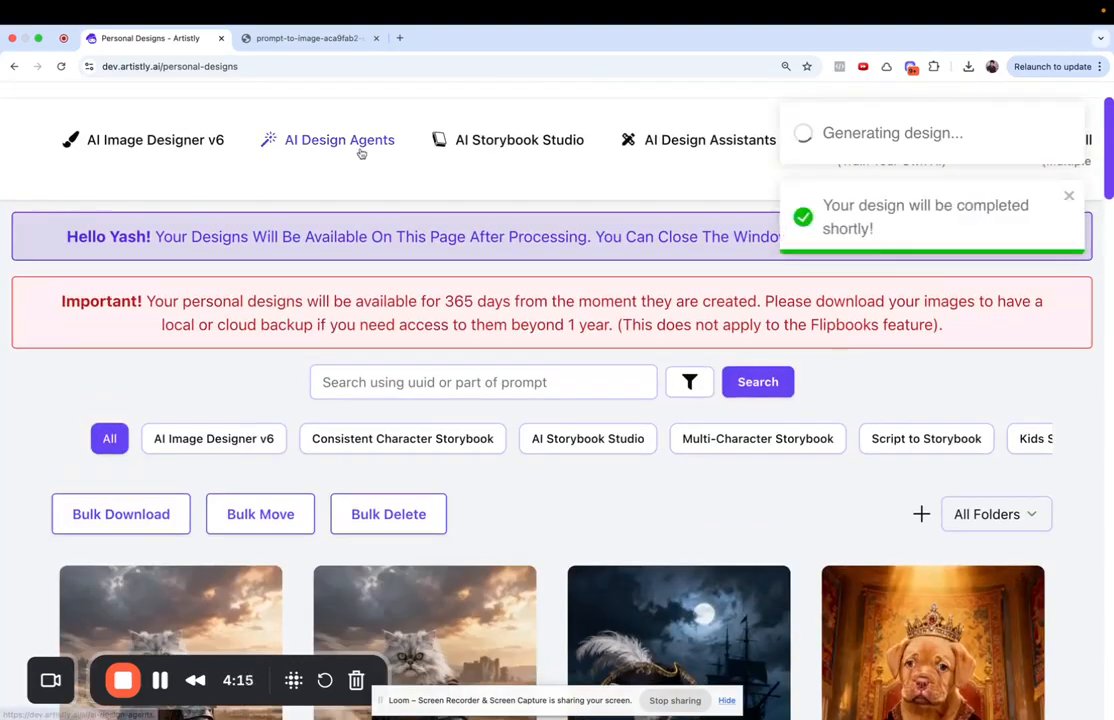
{"action": "left_click", "coordinate": [341, 141]}
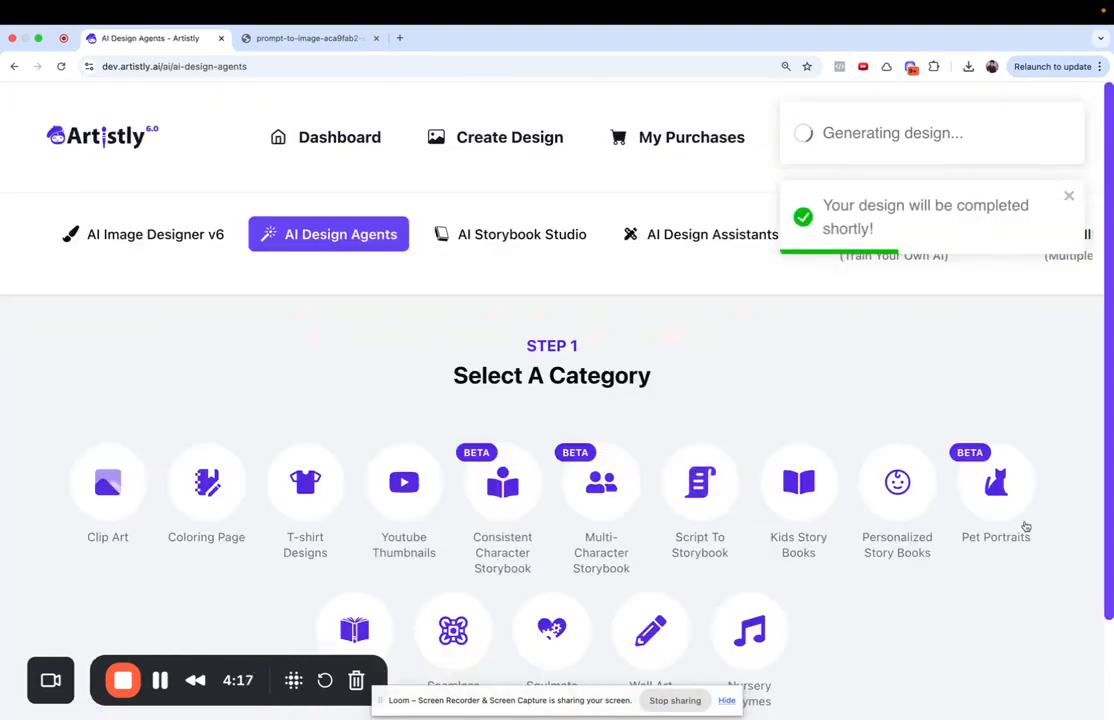
{"action": "scroll", "coordinate": [1000, 506], "scroll_direction": "down", "scroll_amount": 1}
{"action": "left_click", "coordinate": [1000, 506]}
{"action": "left_click", "coordinate": [560, 414]}
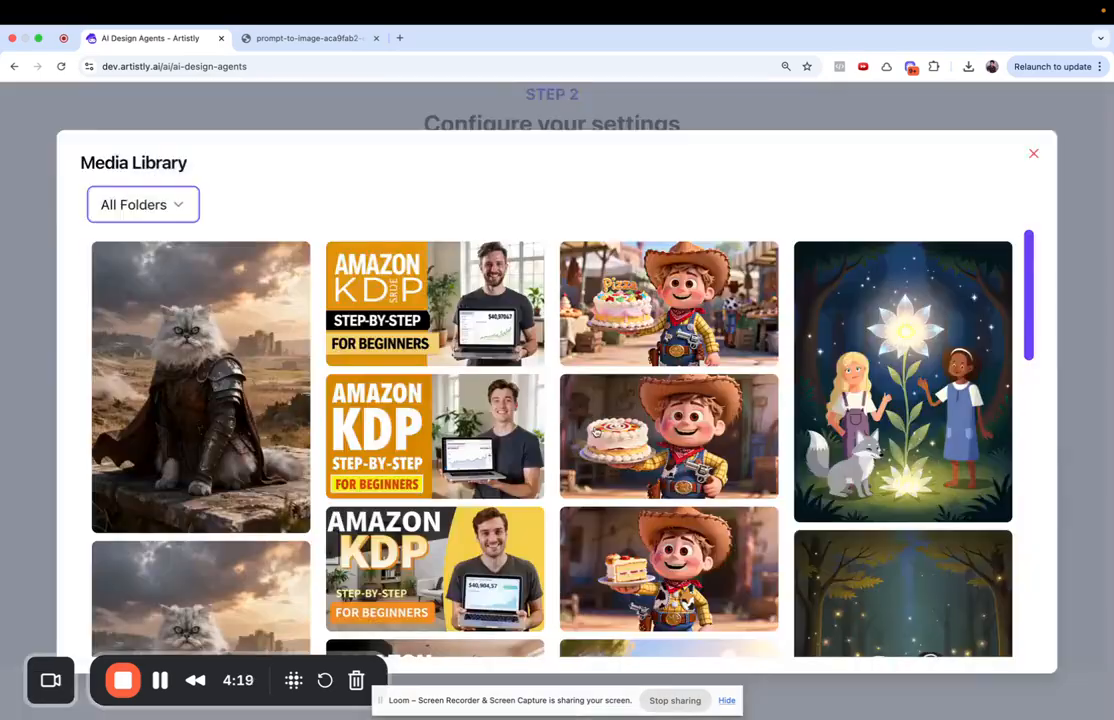
{"action": "left_click", "coordinate": [172, 212]}
{"action": "left_click", "coordinate": [119, 341]}
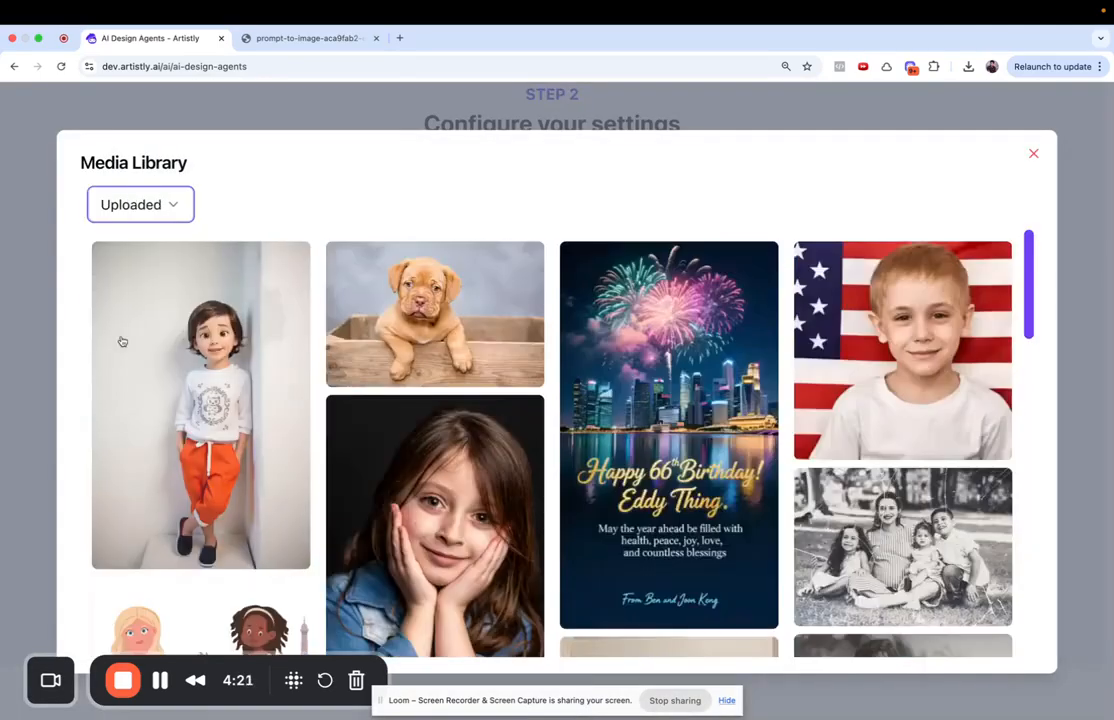
Step: Generate a pet portrait from the uploaded photo of the brown puppy on a wooden crate, with clothing / appearance "astronaut"
{"action": "left_click", "coordinate": [436, 317]}
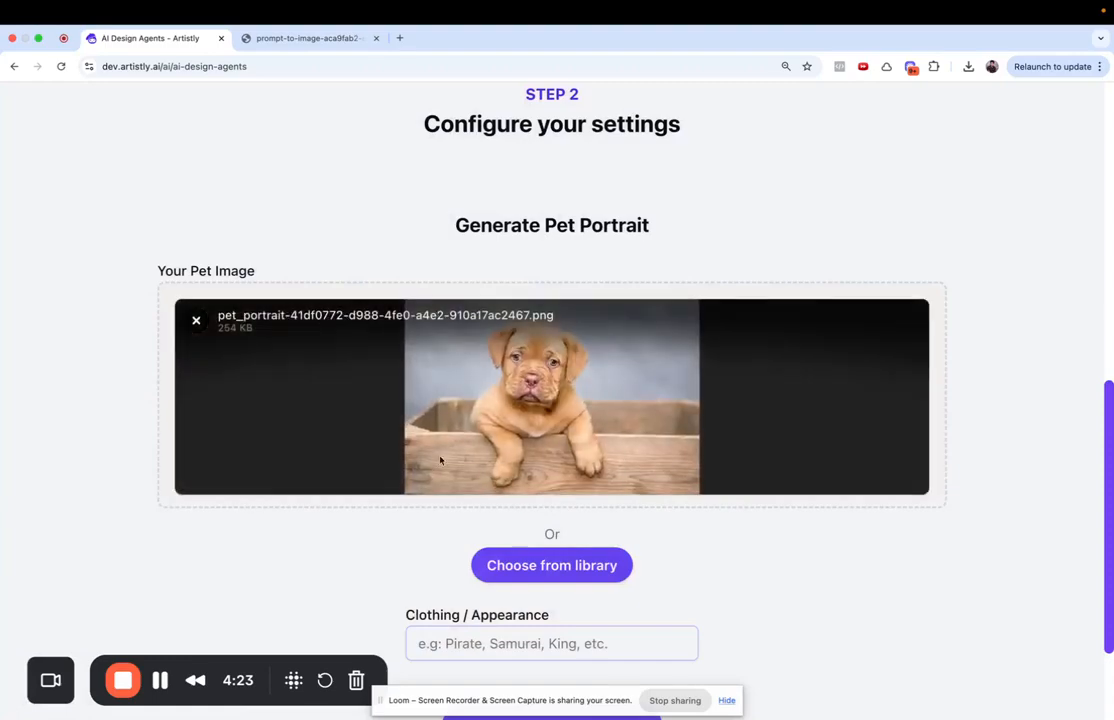
{"action": "scroll", "coordinate": [441, 460], "scroll_direction": "down", "scroll_amount": 1}
{"action": "left_click", "coordinate": [448, 596]}
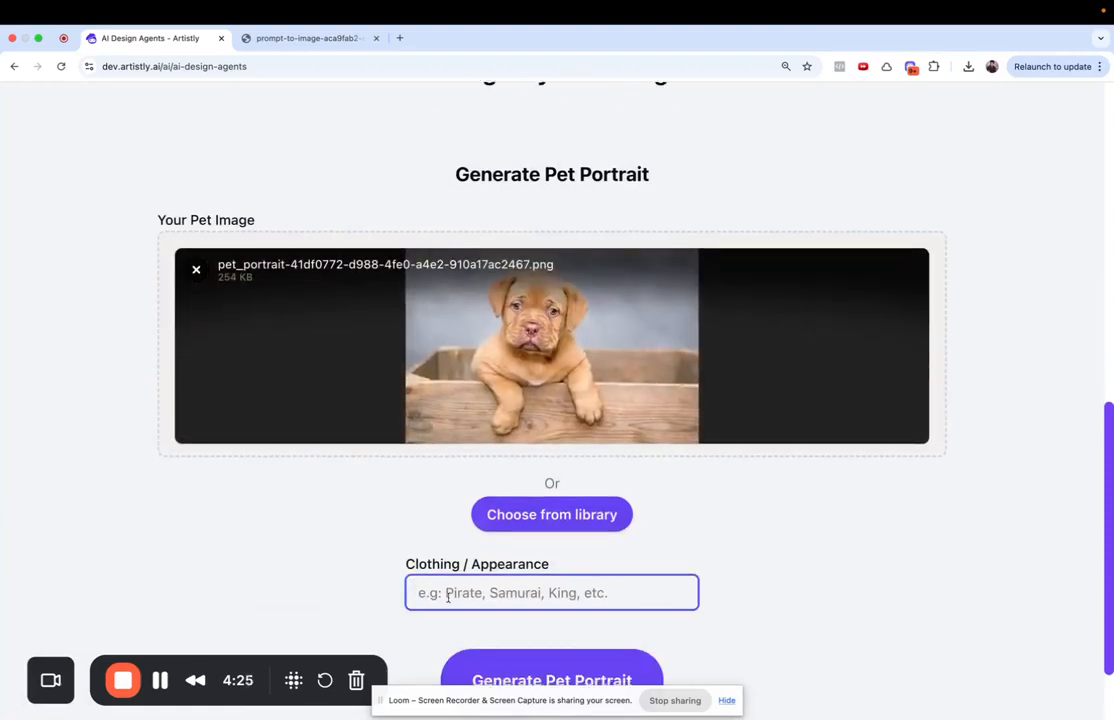
{"action": "type", "text": "astrona"}
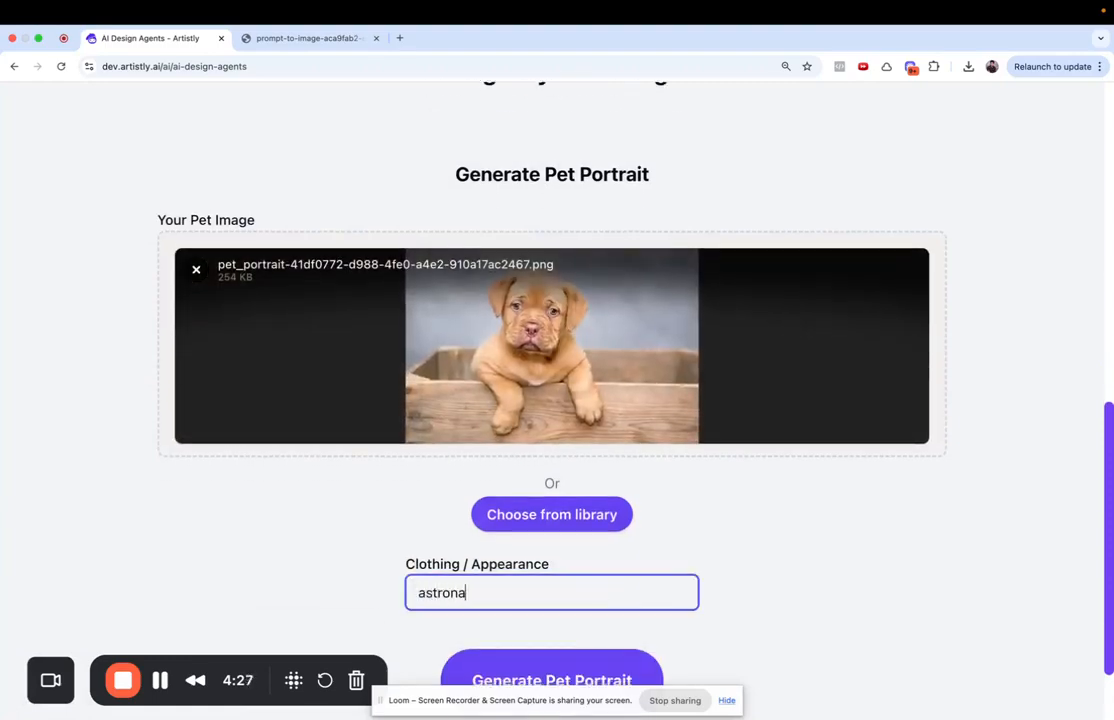
{"action": "type", "text": "ut"}
{"action": "scroll", "coordinate": [490, 619], "scroll_direction": "down", "scroll_amount": 2}
{"action": "left_click", "coordinate": [529, 596]}
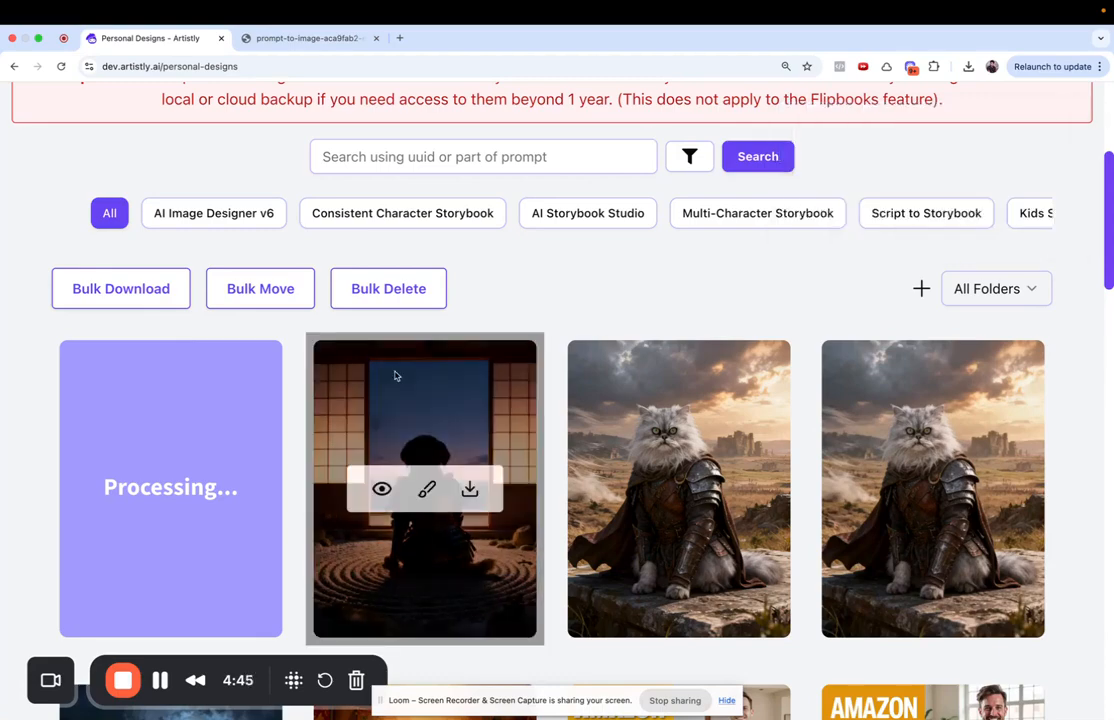
Step: Start a new pet portrait in AI Design Agents and limit the media library to the Uploaded folder
{"action": "mouse_move", "coordinate": [446, 491]}
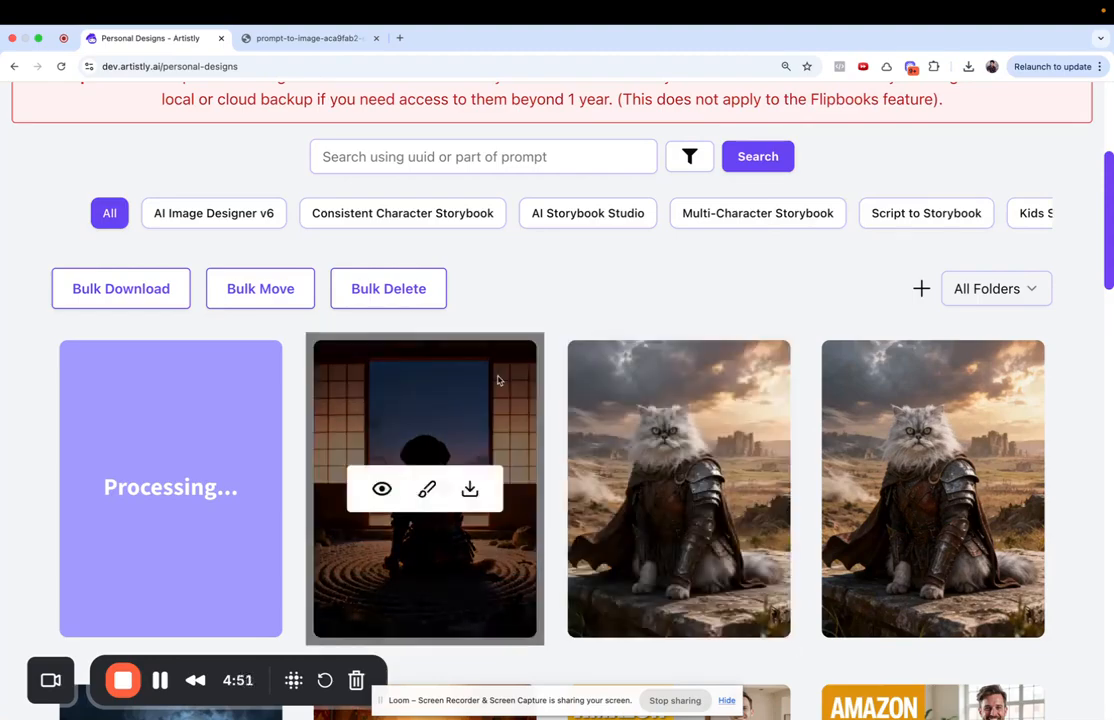
{"action": "scroll", "coordinate": [498, 379], "scroll_direction": "up", "scroll_amount": 3}
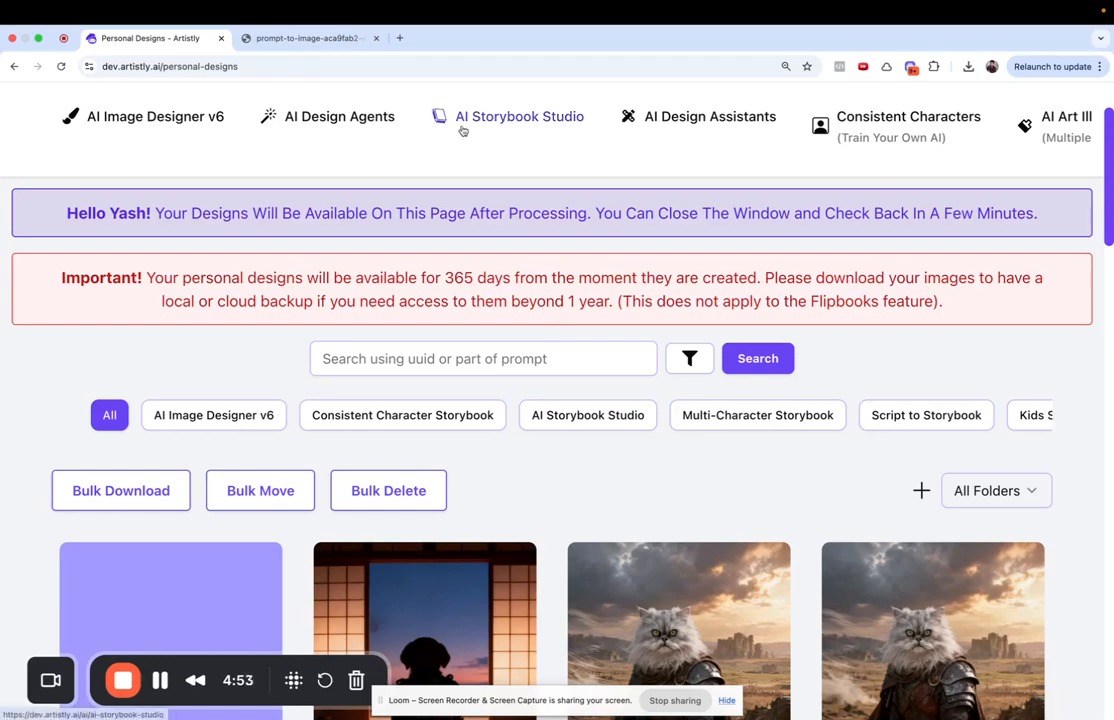
{"action": "left_click", "coordinate": [366, 116]}
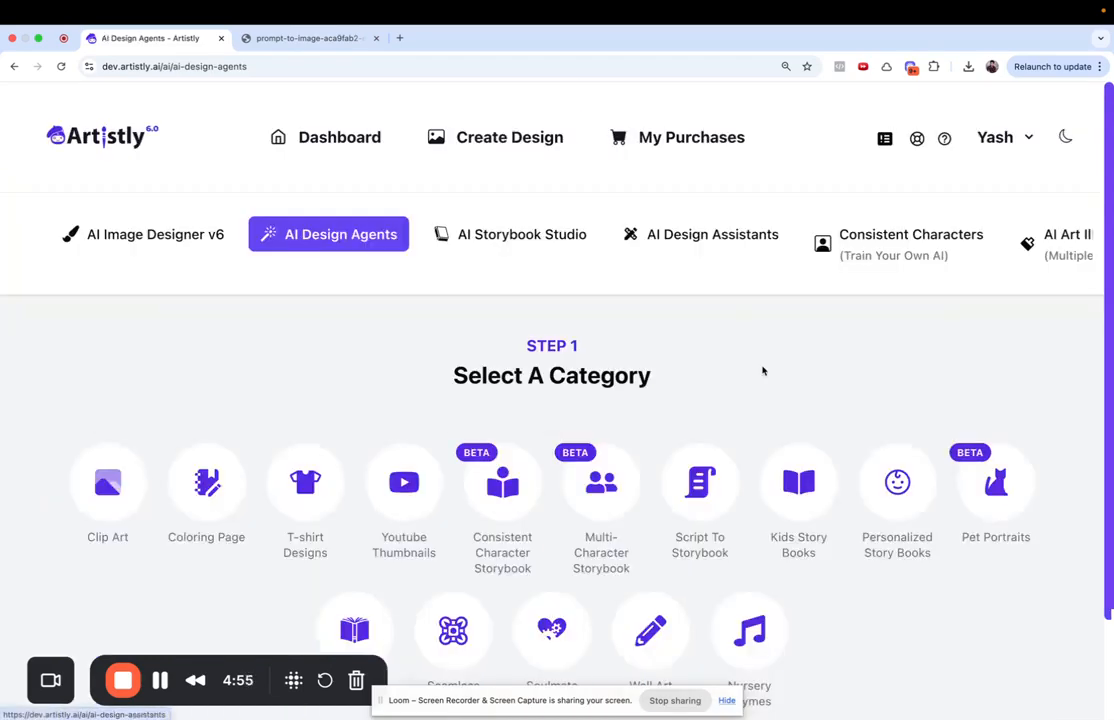
{"action": "left_click", "coordinate": [996, 482]}
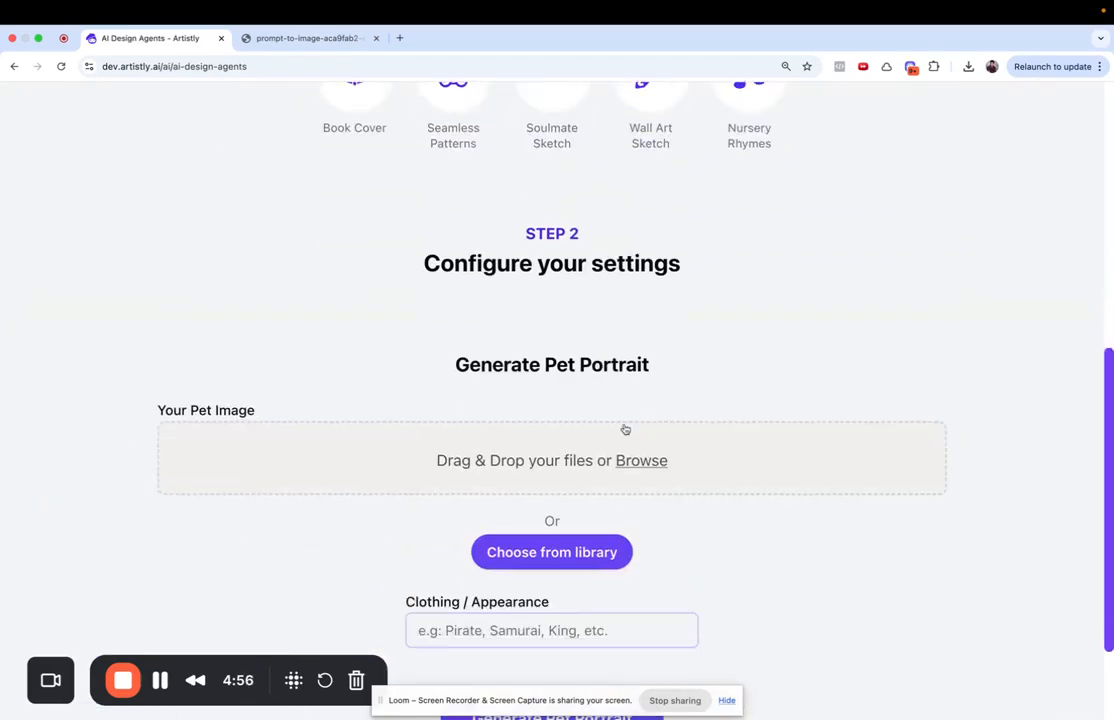
{"action": "left_click", "coordinate": [551, 598]}
{"action": "left_click", "coordinate": [143, 204]}
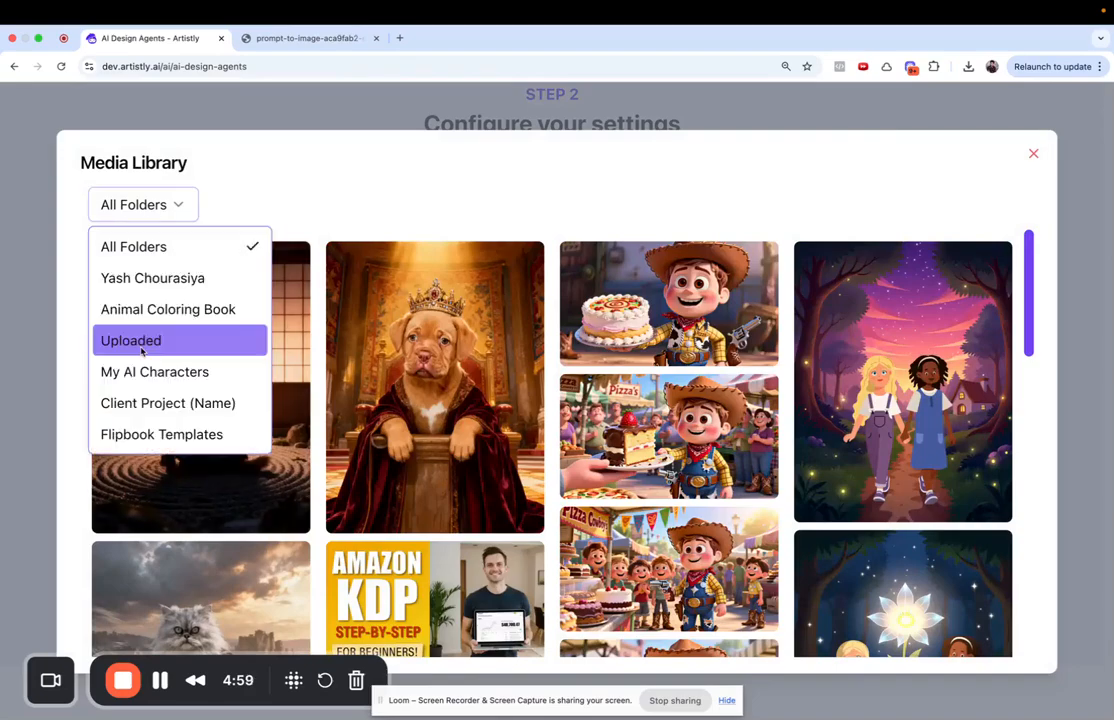
{"action": "left_click", "coordinate": [174, 338]}
Step: Generate another pet portrait from the same brown puppy photo, with clothing / appearance "samurai"
{"action": "scroll", "coordinate": [436, 438], "scroll_direction": "down", "scroll_amount": 2}
{"action": "scroll", "coordinate": [436, 438], "scroll_direction": "up", "scroll_amount": 2}
{"action": "left_click", "coordinate": [440, 323]}
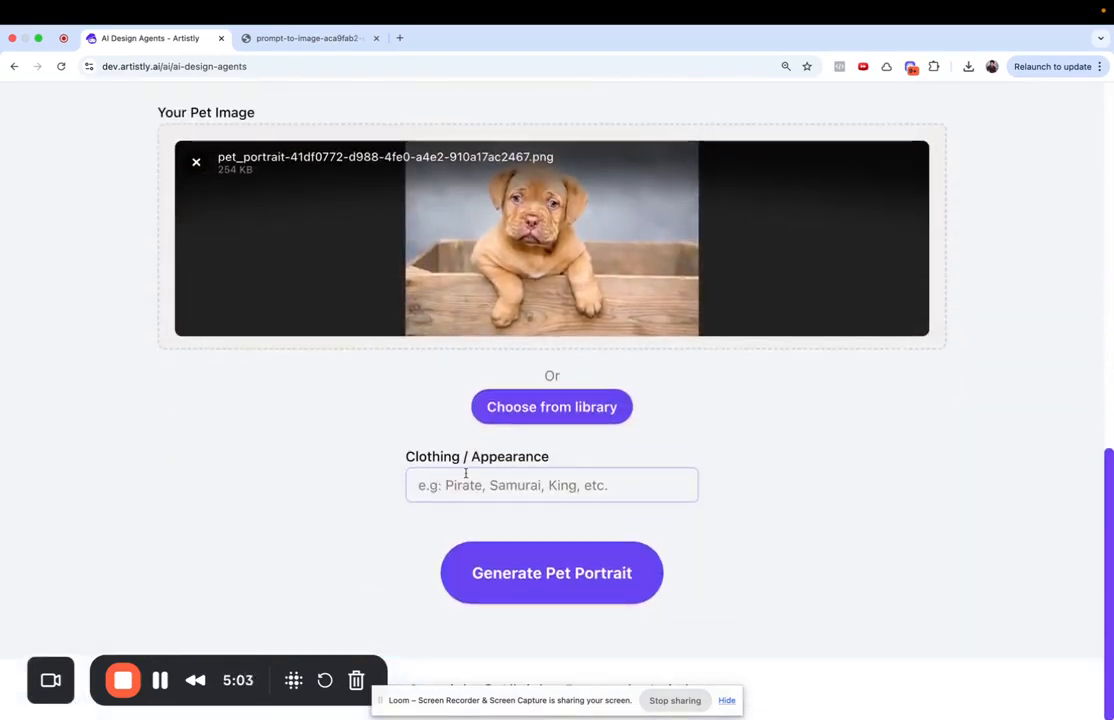
{"action": "left_click", "coordinate": [465, 473]}
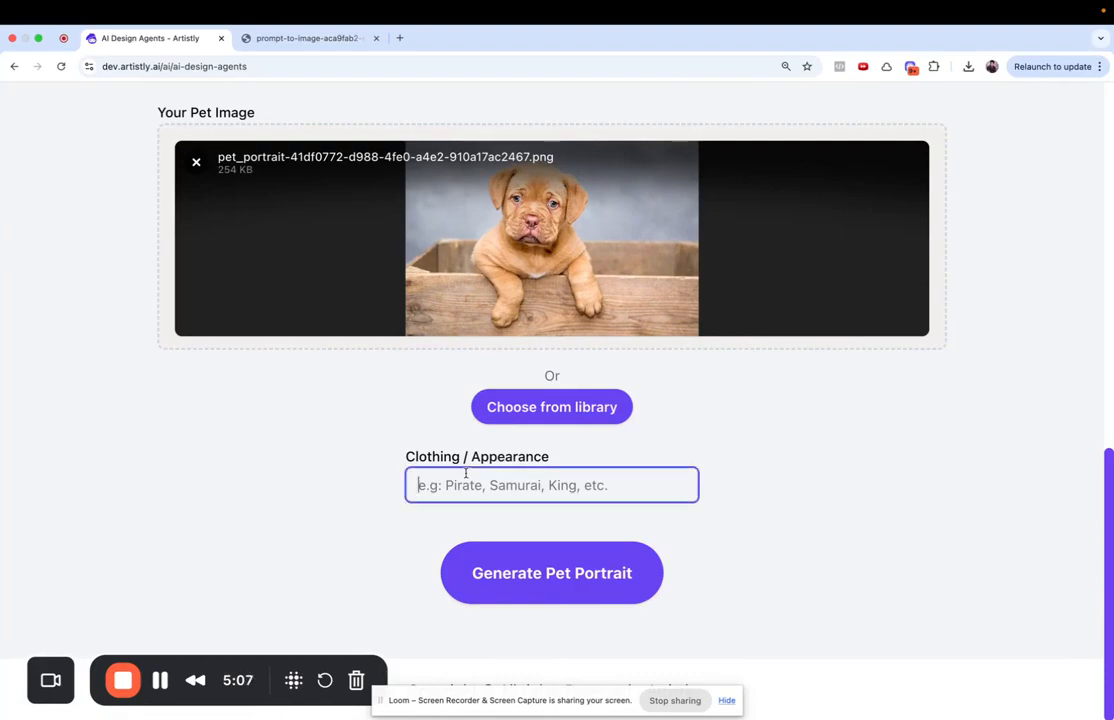
{"action": "type", "text": "samurai"}
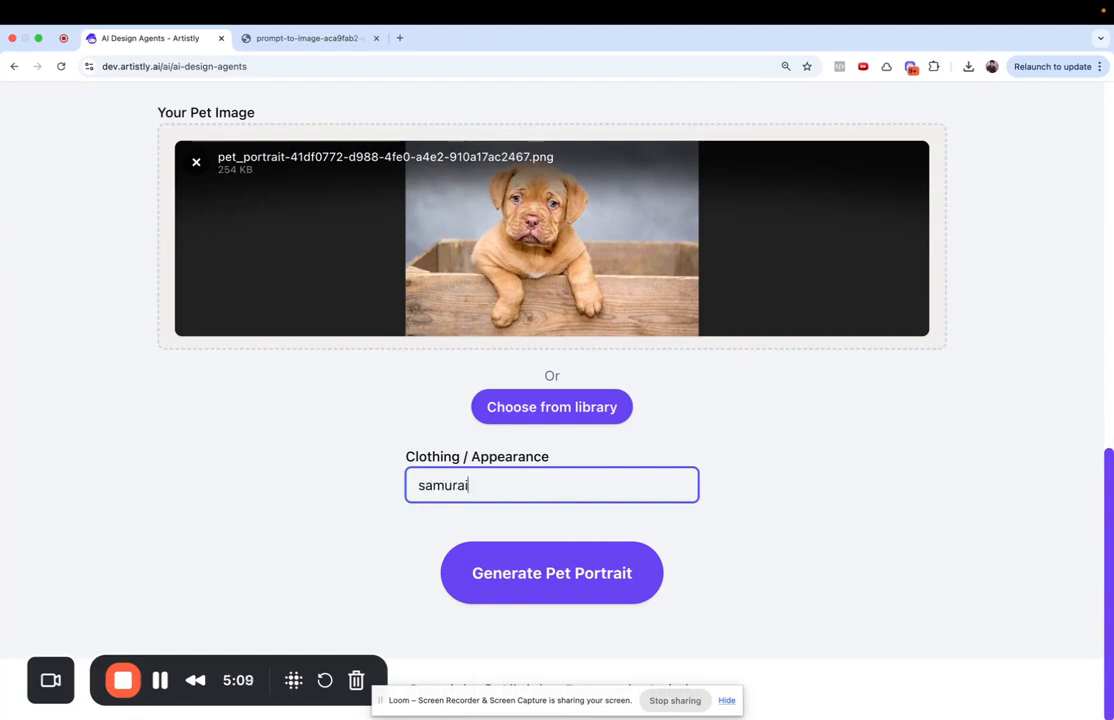
{"action": "left_click", "coordinate": [531, 570]}
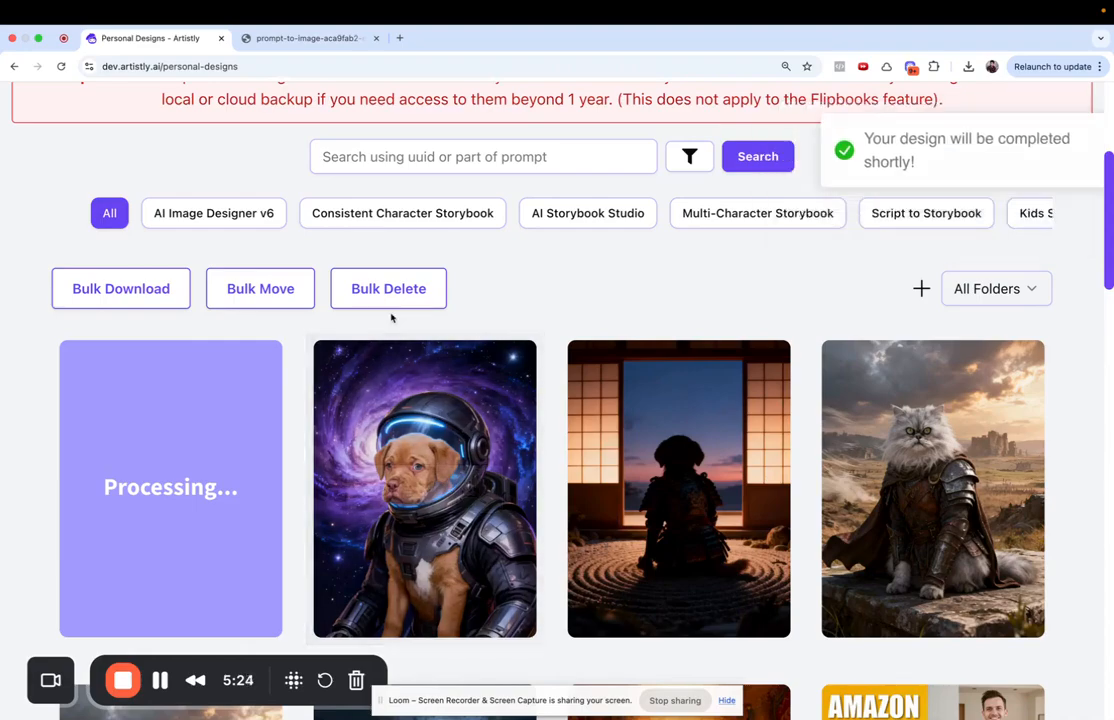
Step: View the details and design prompt of the astronaut puppy portrait, and close them
{"action": "left_click", "coordinate": [381, 492]}
{"action": "scroll", "coordinate": [531, 418], "scroll_direction": "down", "scroll_amount": 4}
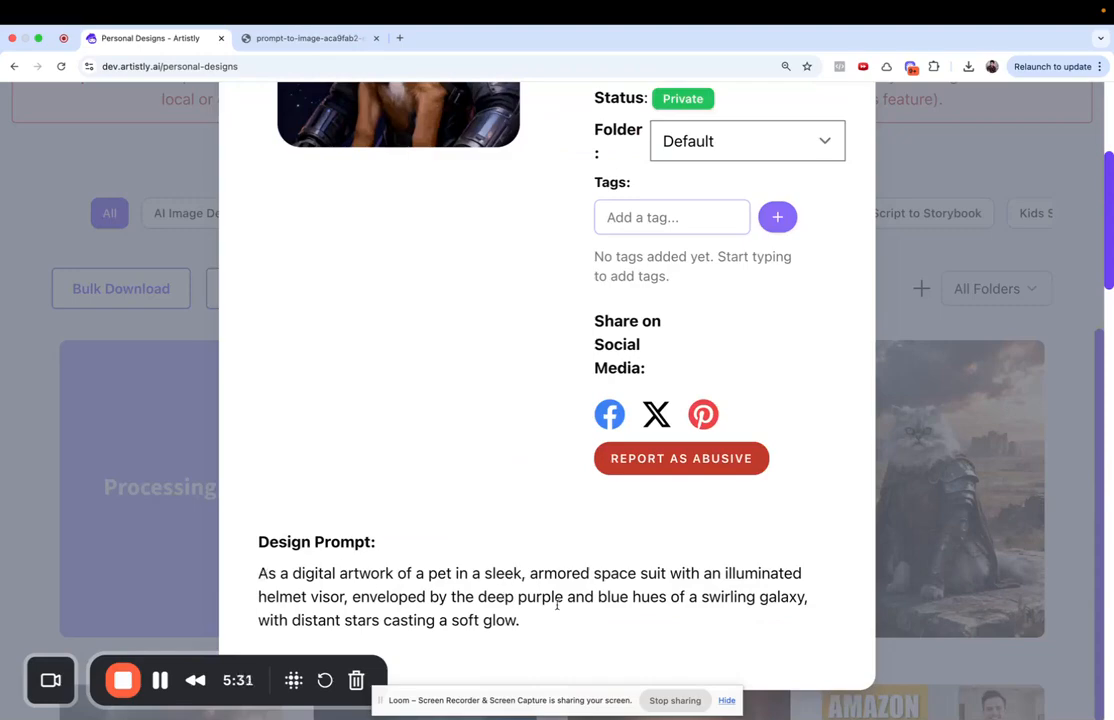
{"action": "scroll", "coordinate": [450, 540], "scroll_direction": "up", "scroll_amount": 3}
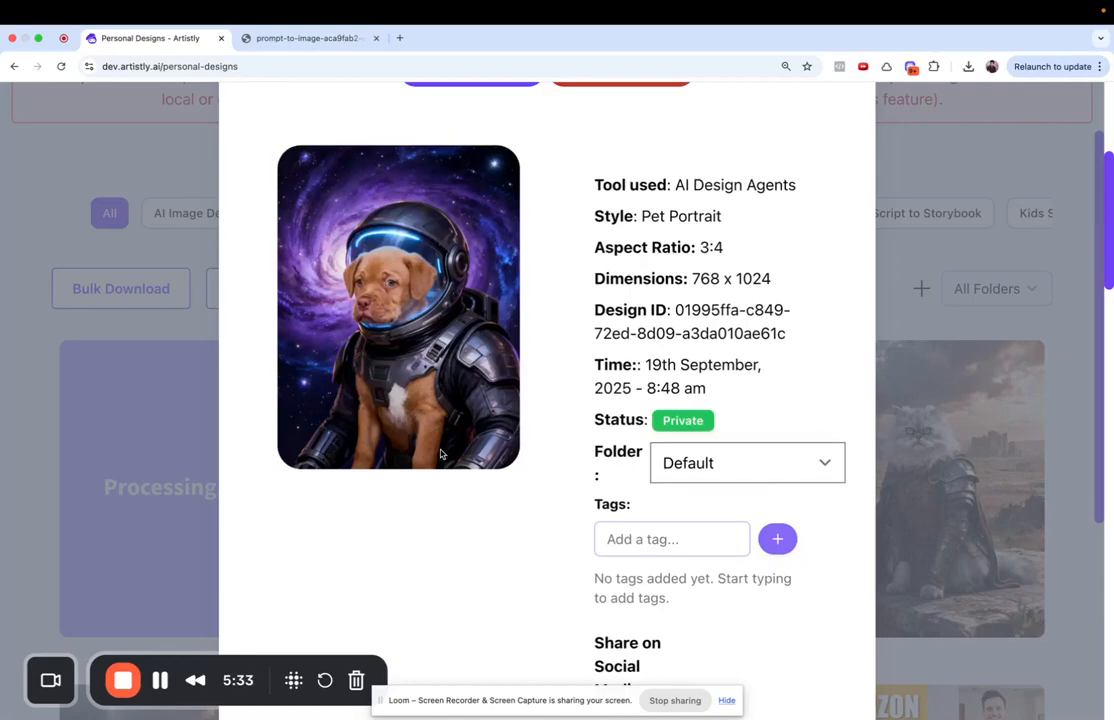
{"action": "scroll", "coordinate": [781, 194], "scroll_direction": "up", "scroll_amount": 1}
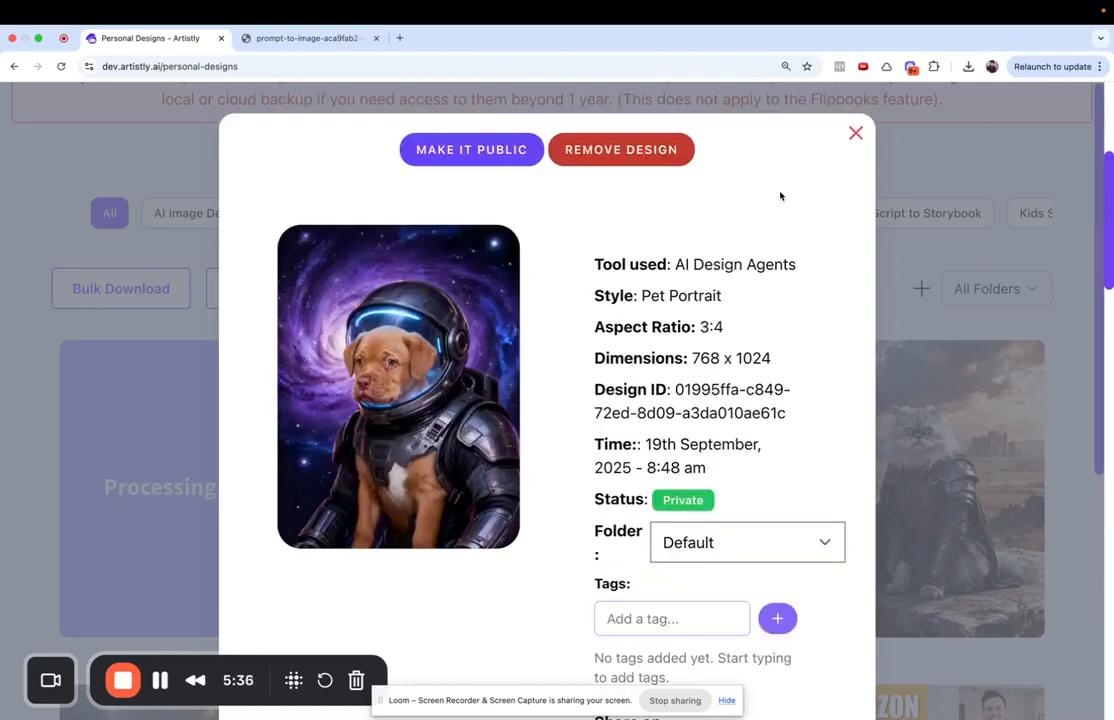
{"action": "left_click", "coordinate": [855, 132]}
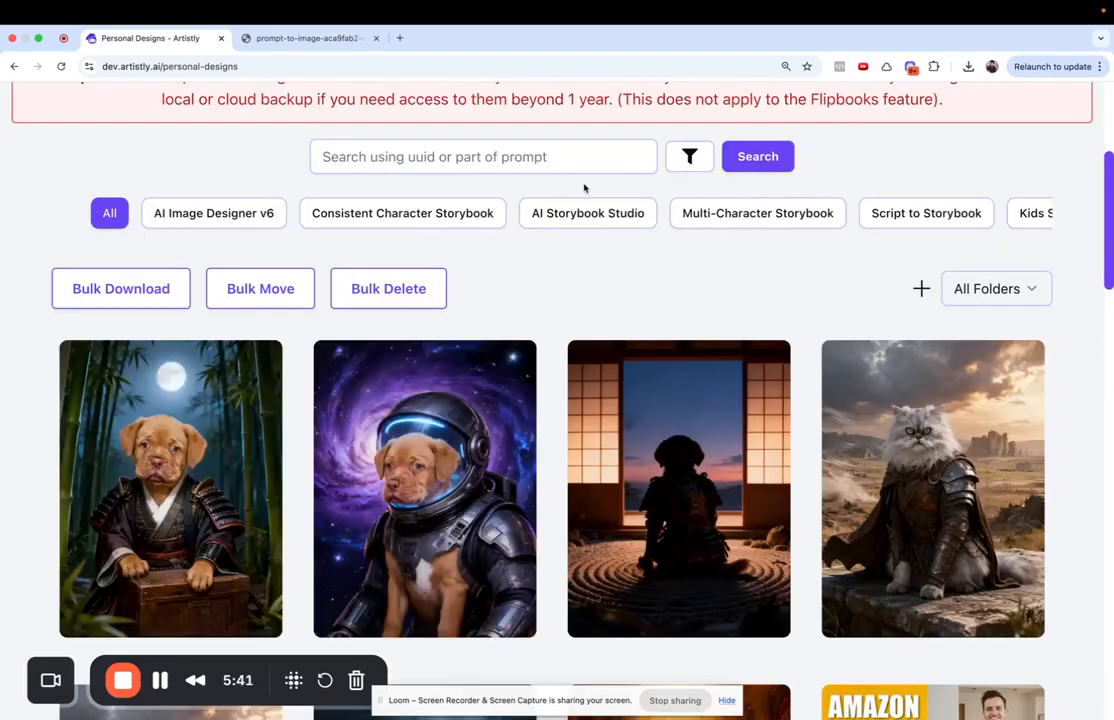
Step: View the bamboo-forest samurai puppy portrait at full size in a new tab, closing the older image tab and the portrait's details
{"action": "left_click", "coordinate": [150, 480]}
{"action": "right_click", "coordinate": [379, 335]}
{"action": "left_click", "coordinate": [383, 344]}
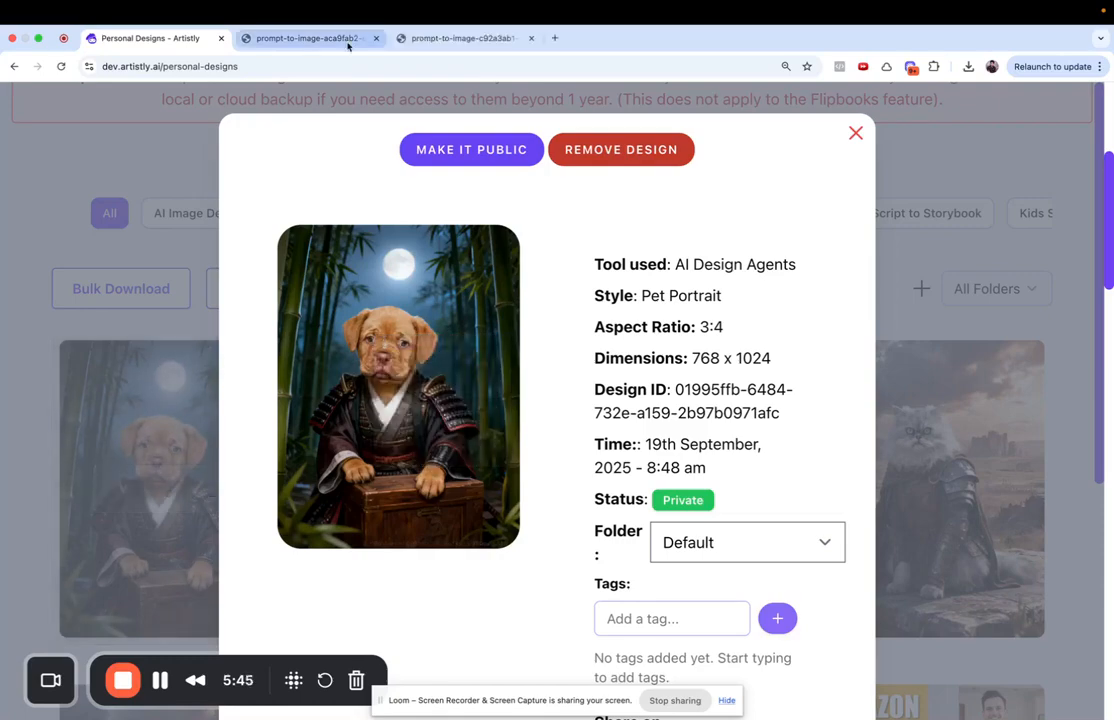
{"action": "left_click", "coordinate": [340, 38]}
{"action": "left_click", "coordinate": [375, 40]}
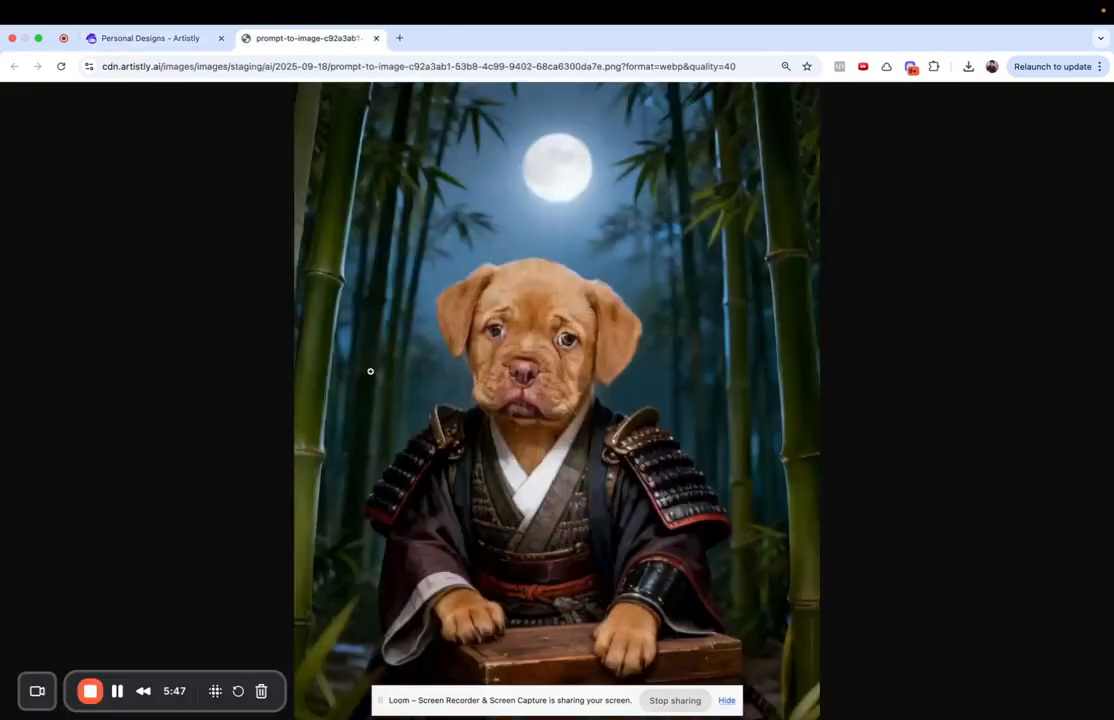
{"action": "scroll", "coordinate": [370, 371], "scroll_direction": "down", "scroll_amount": 3}
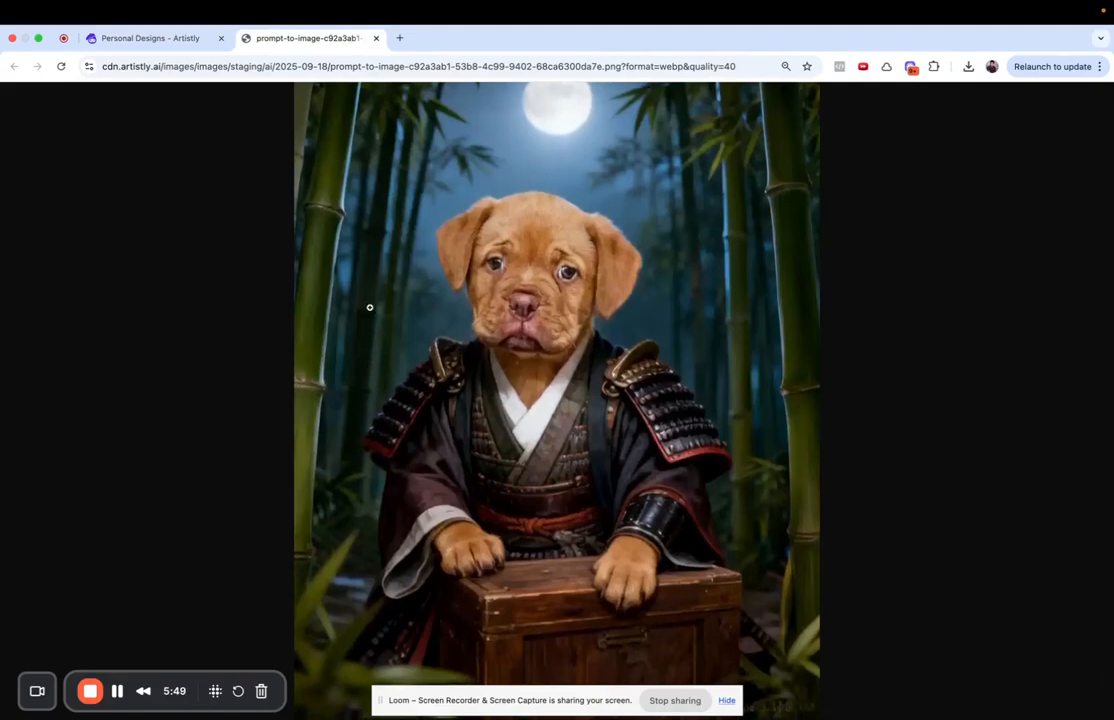
{"action": "left_click", "coordinate": [147, 40]}
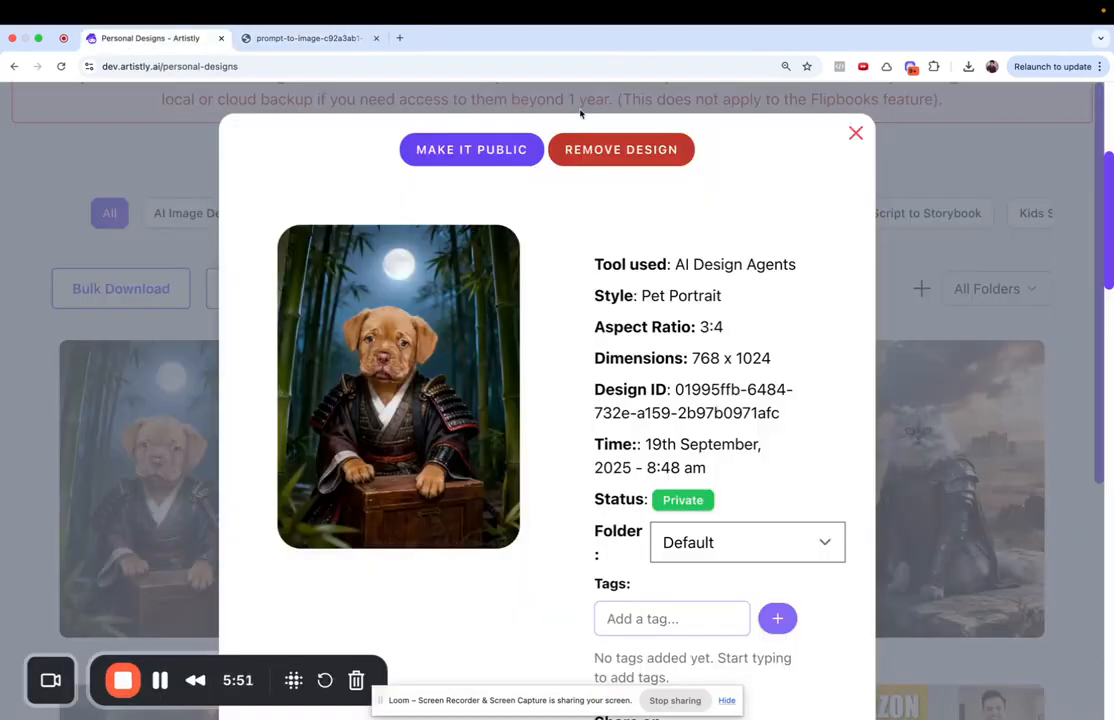
{"action": "left_click", "coordinate": [855, 133]}
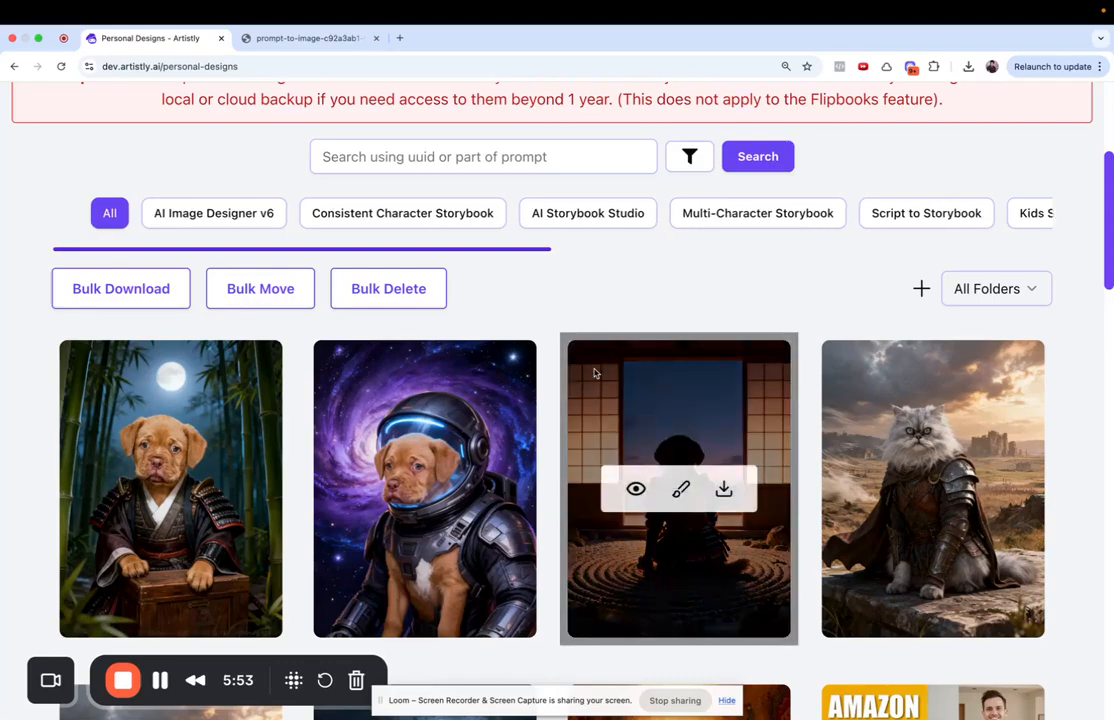
Step: Return to the category selection of AI Design Agents
{"action": "scroll", "coordinate": [594, 372], "scroll_direction": "up", "scroll_amount": 5}
{"action": "scroll", "coordinate": [530, 300], "scroll_direction": "down", "scroll_amount": 1}
{"action": "left_click", "coordinate": [369, 236]}
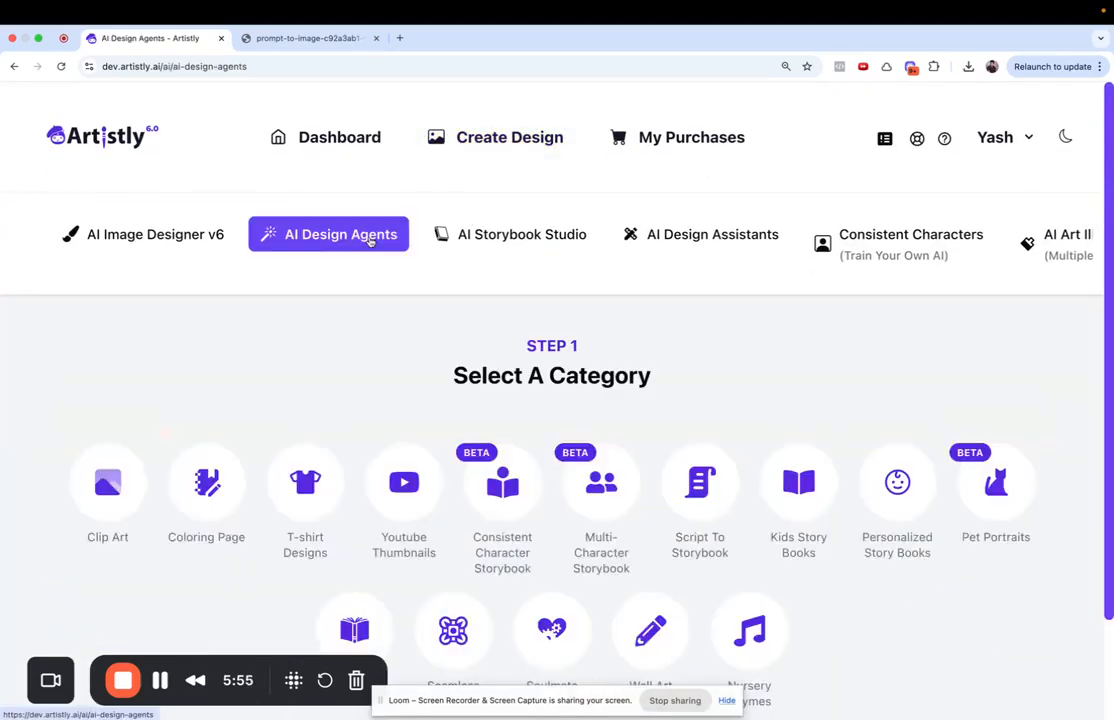